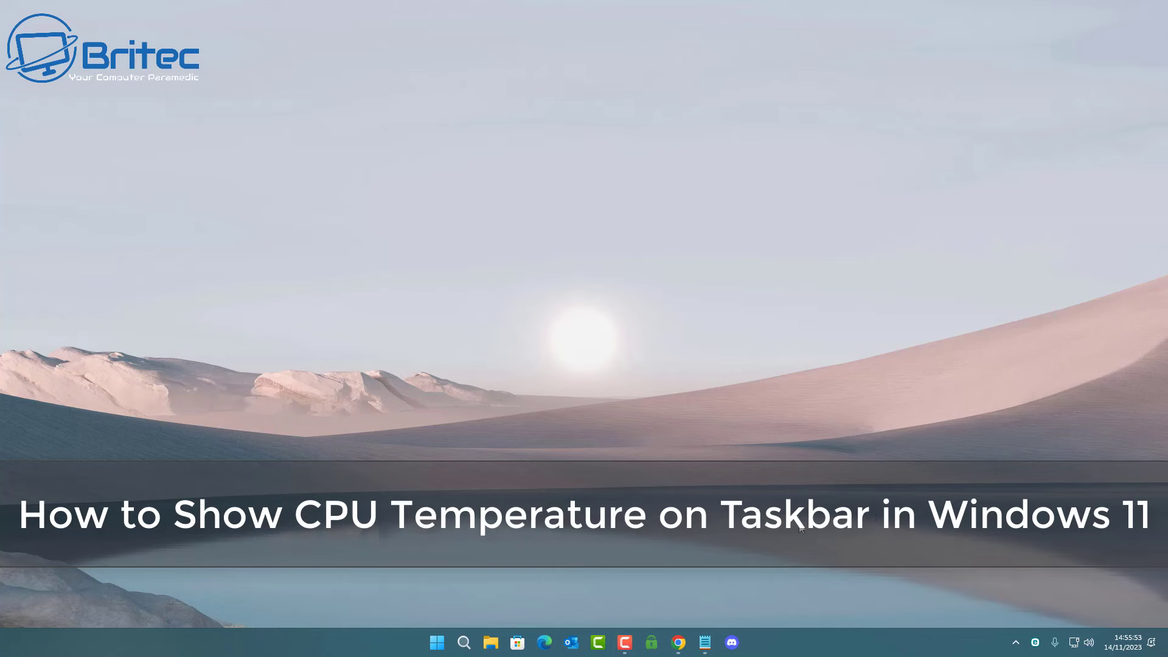
Download the Core Temp 1.18.1 installer (Core-Temp-setup-v1.18.1.0.exe) from TechSpot's download page
mouse_move(678, 642)
left_click(724, 603)
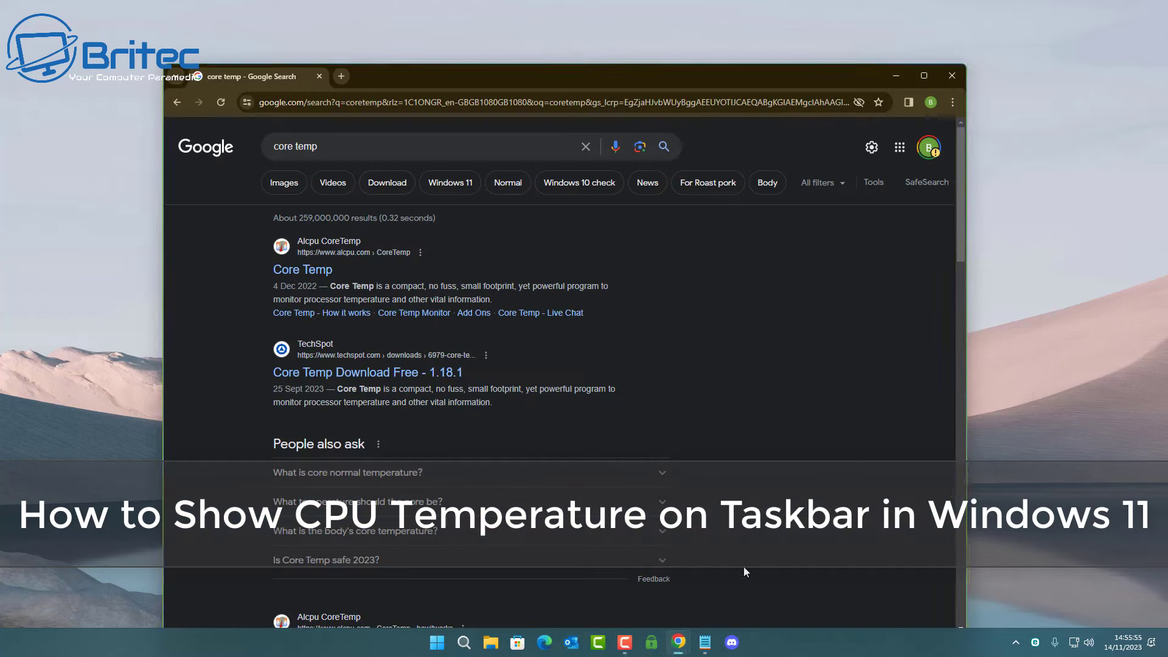
left_click(384, 373)
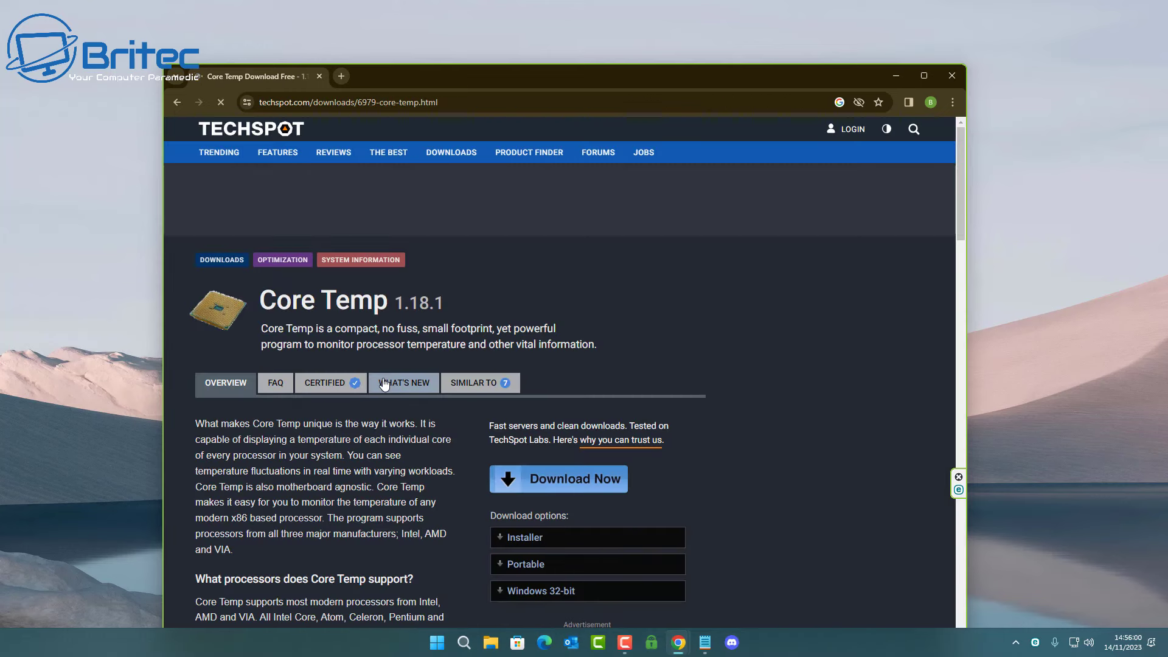
left_click(558, 479)
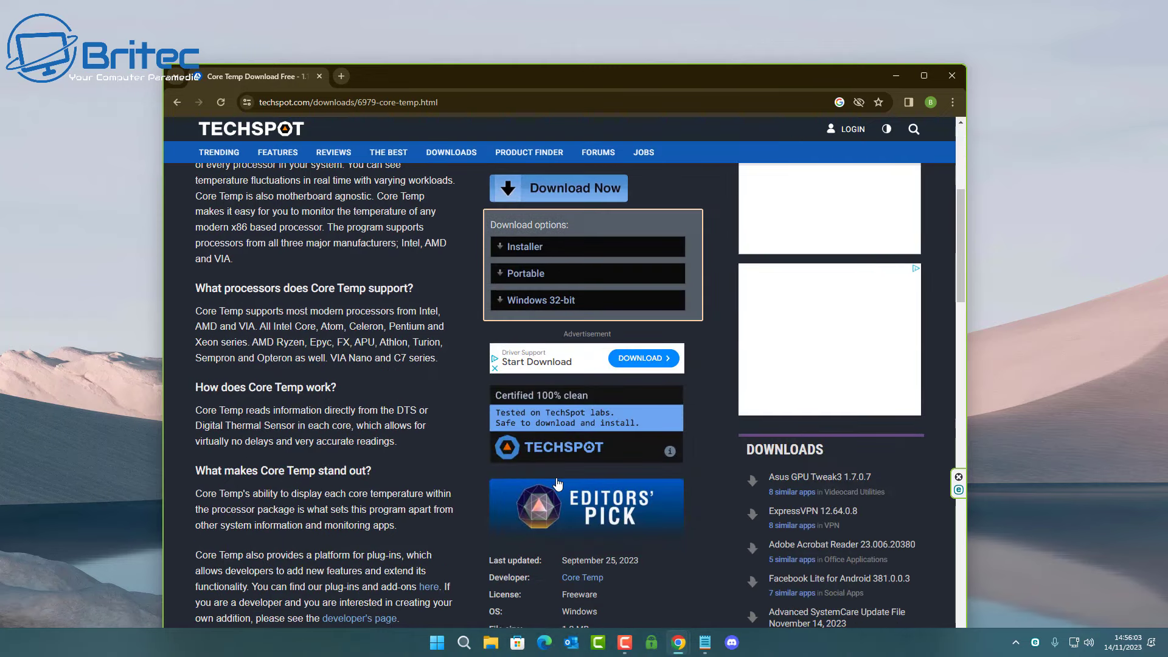
left_click(529, 252)
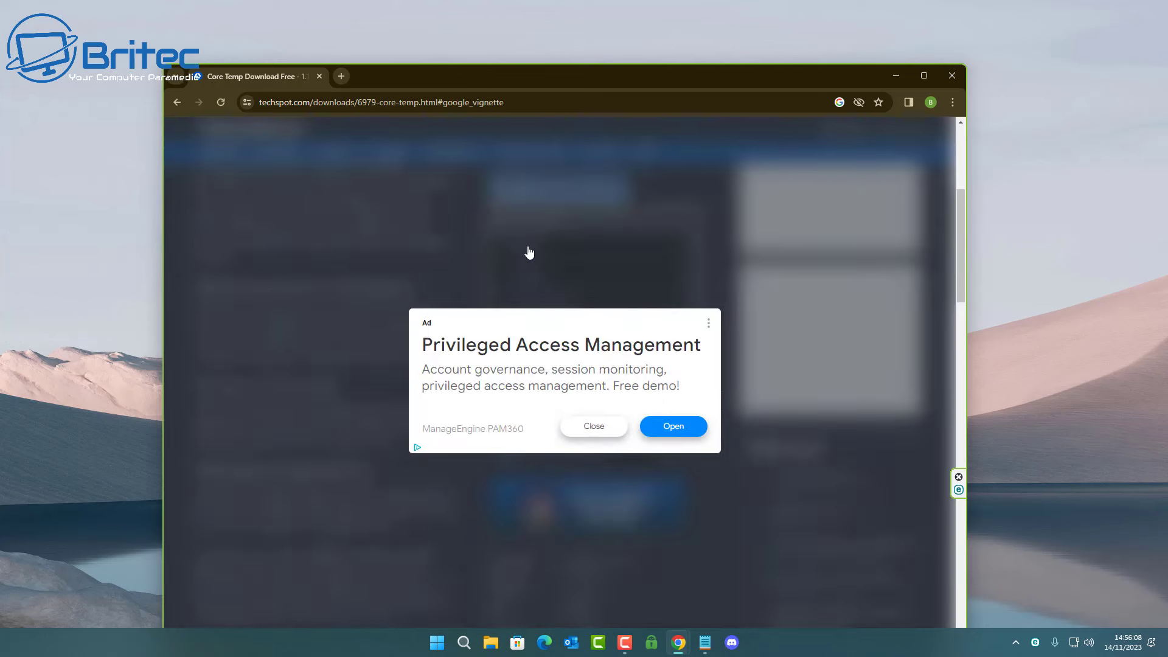
left_click(593, 426)
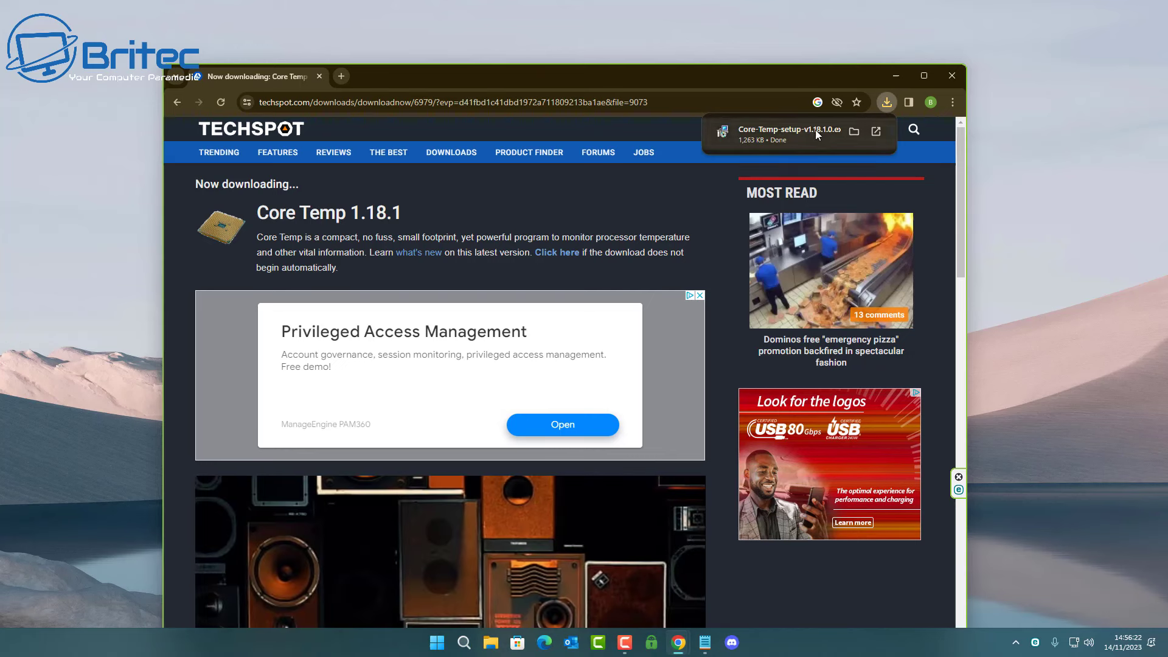
Run the setup, accept the license and keep the C:\Program Files\Core Temp install folder
left_click(815, 129)
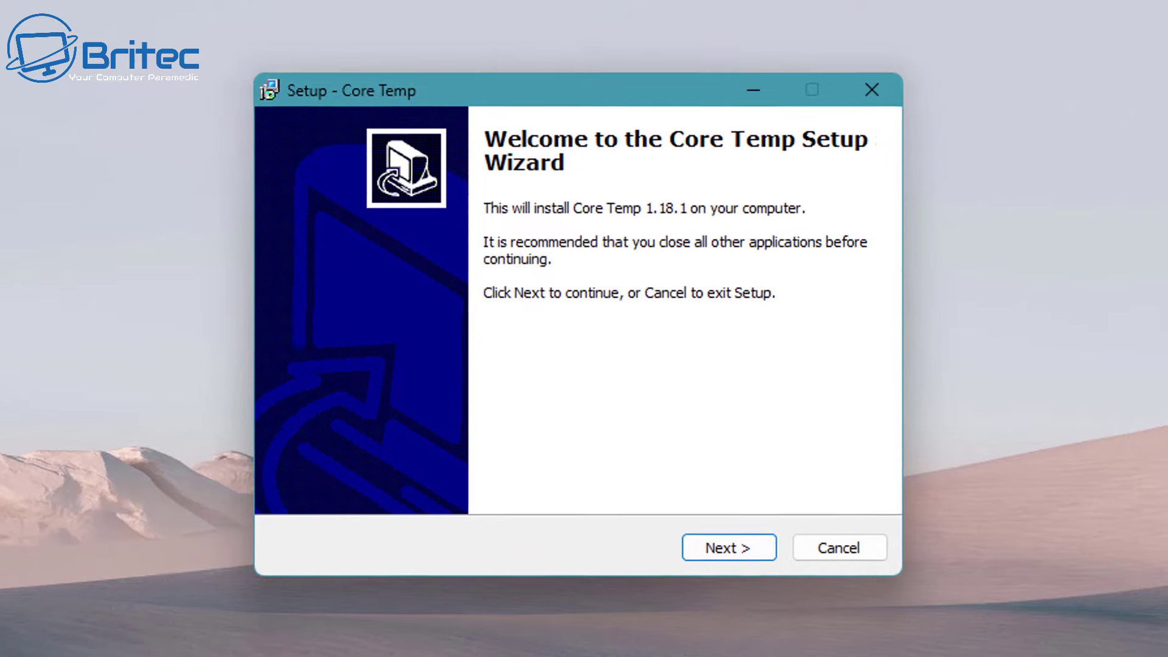
left_click(736, 555)
left_click(345, 468)
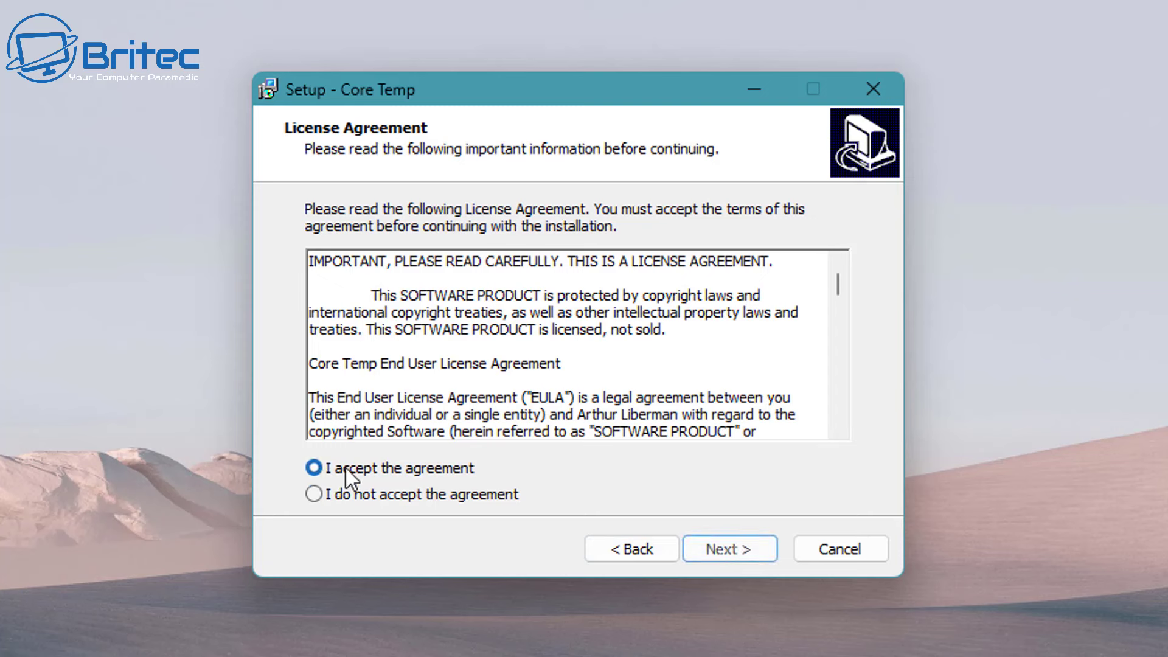
left_click(726, 547)
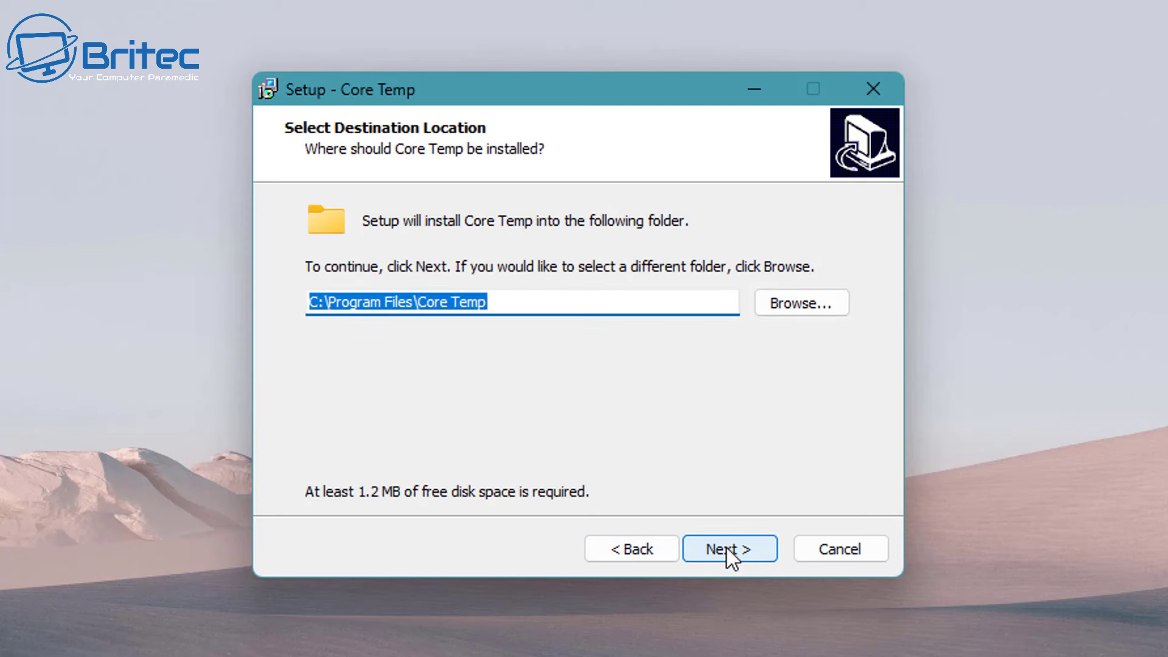
left_click(725, 547)
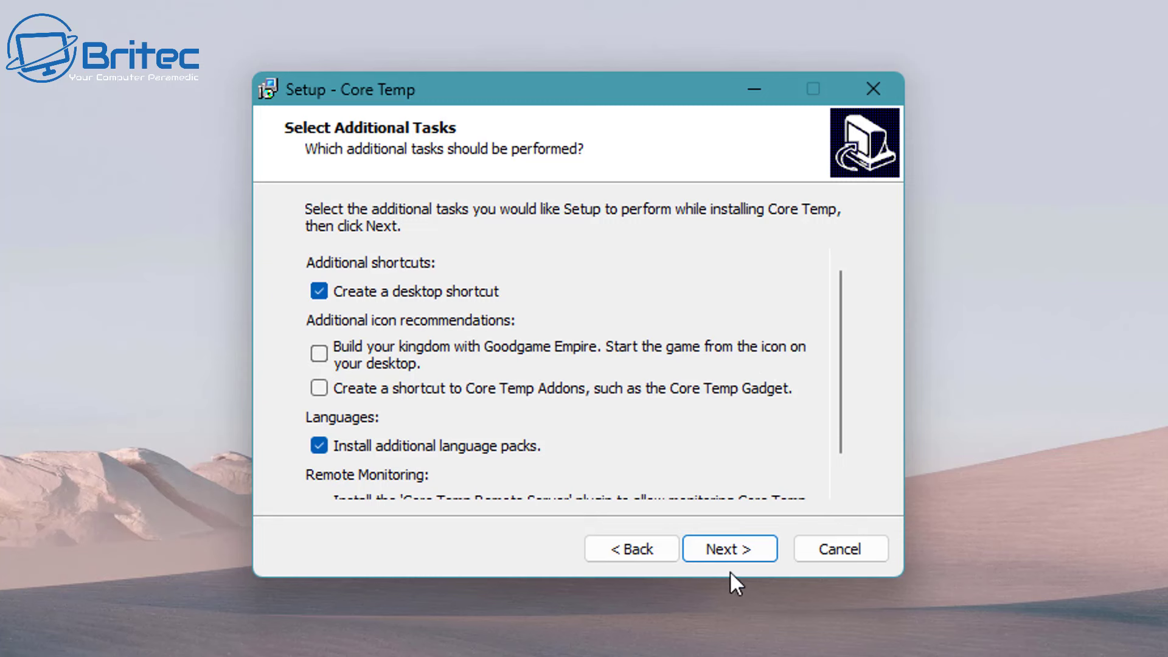
Install Core Temp with the Goodgame Empire offer left unchecked, continuing past the release notes
scroll(704, 462, "down", 1)
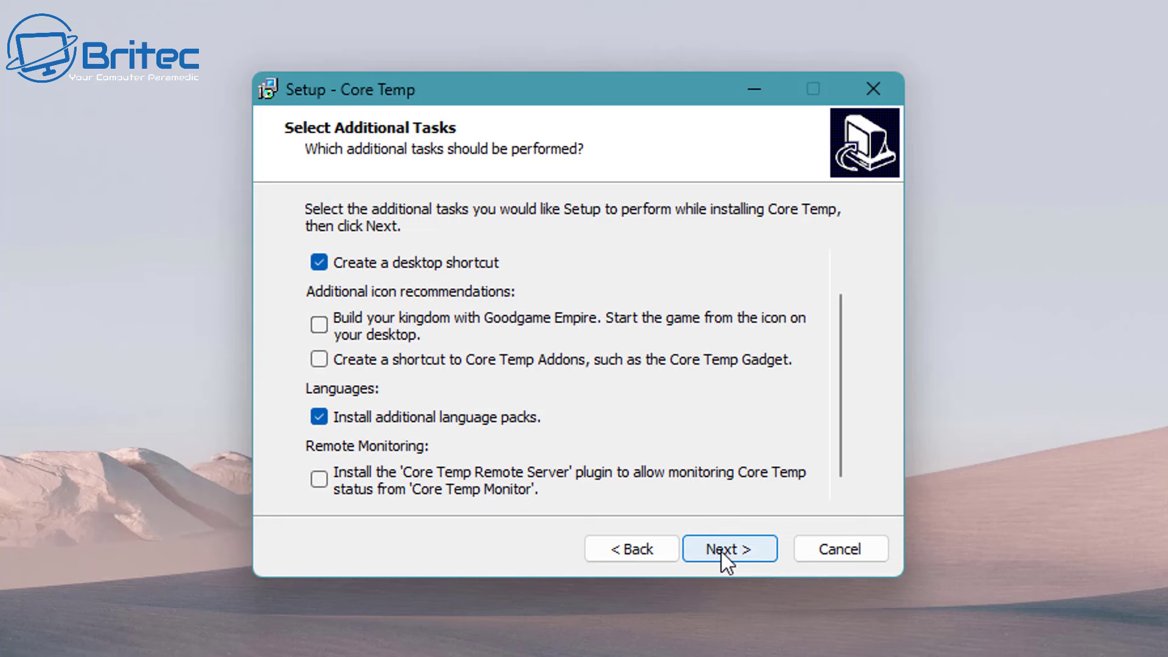
left_click(740, 546)
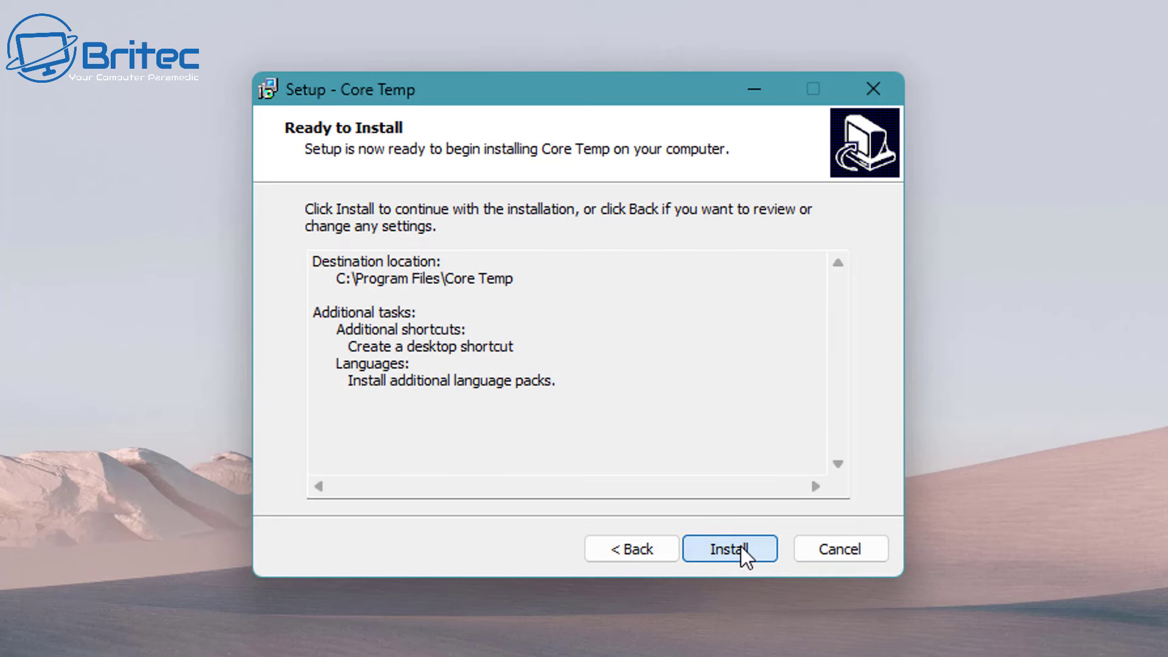
left_click(740, 549)
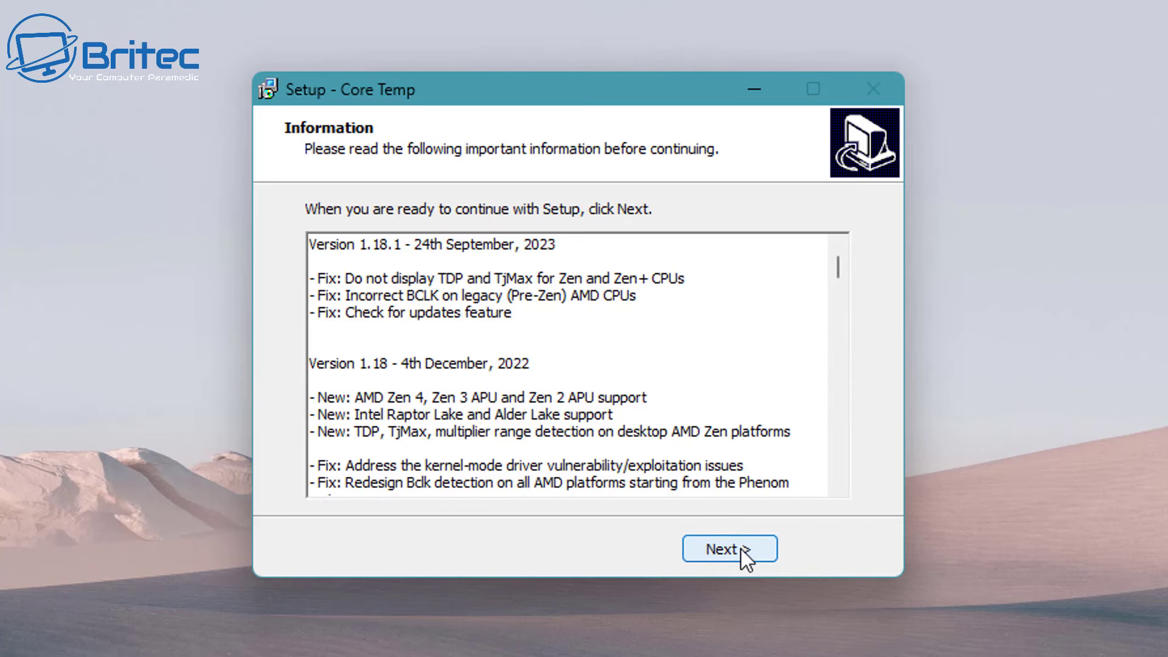
left_click(740, 549)
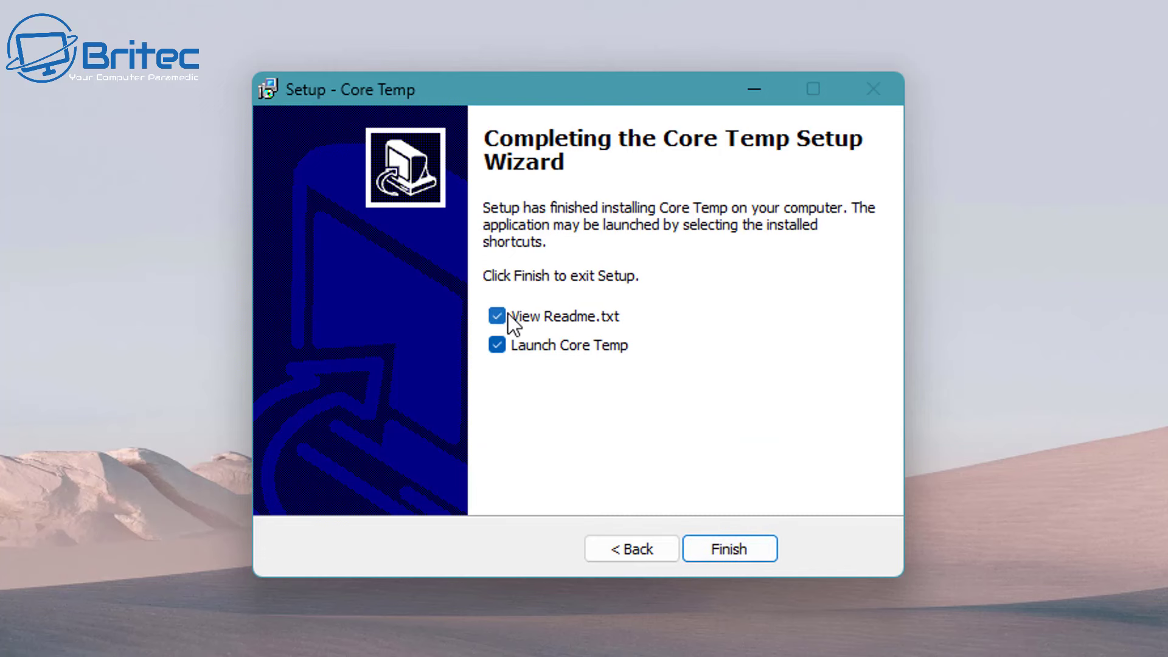
Finish setup to launch Core Temp 1.18.1, then open Options > Settings and position the dialog
left_click(725, 550)
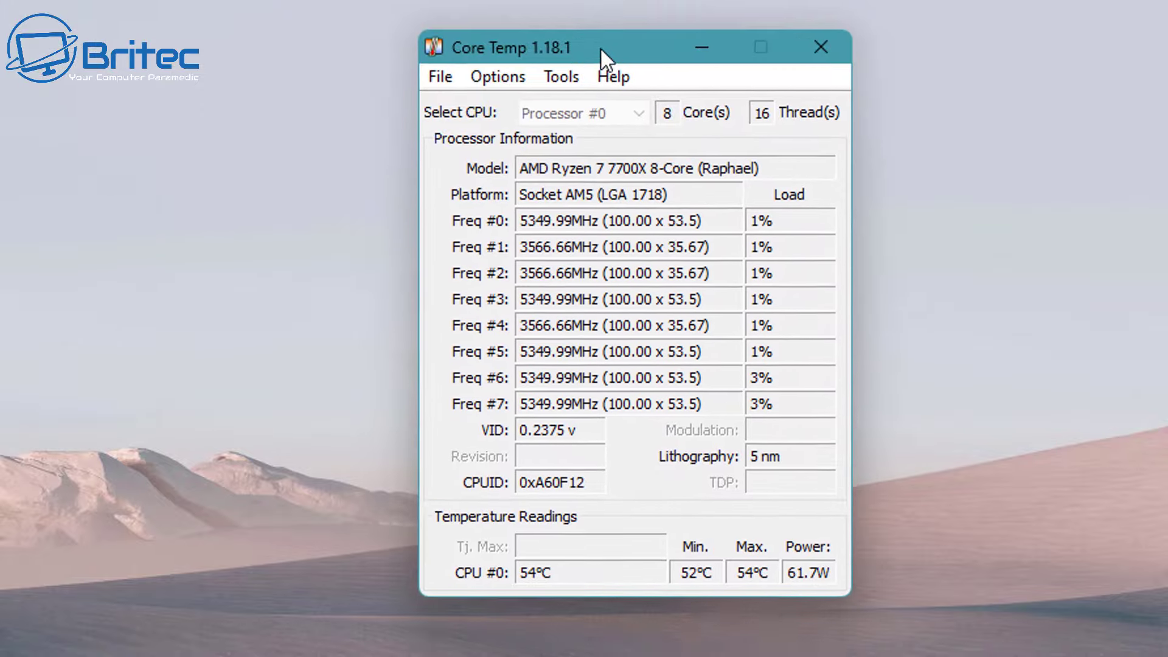
left_click_drag(600, 47, 612, 70)
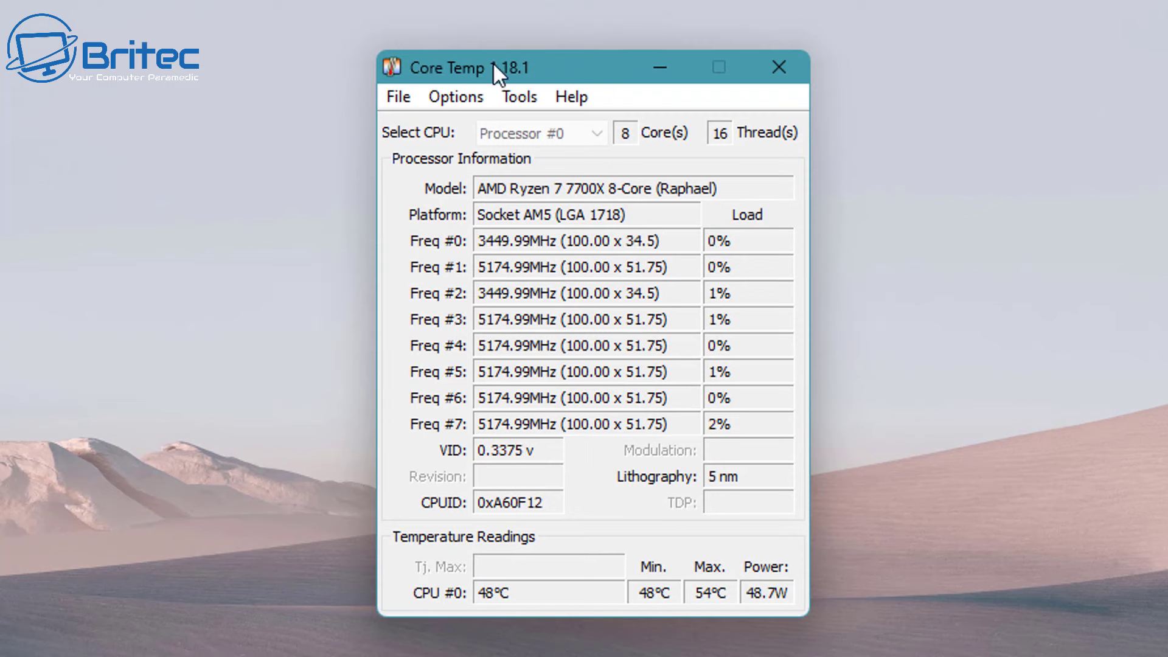
left_click(458, 96)
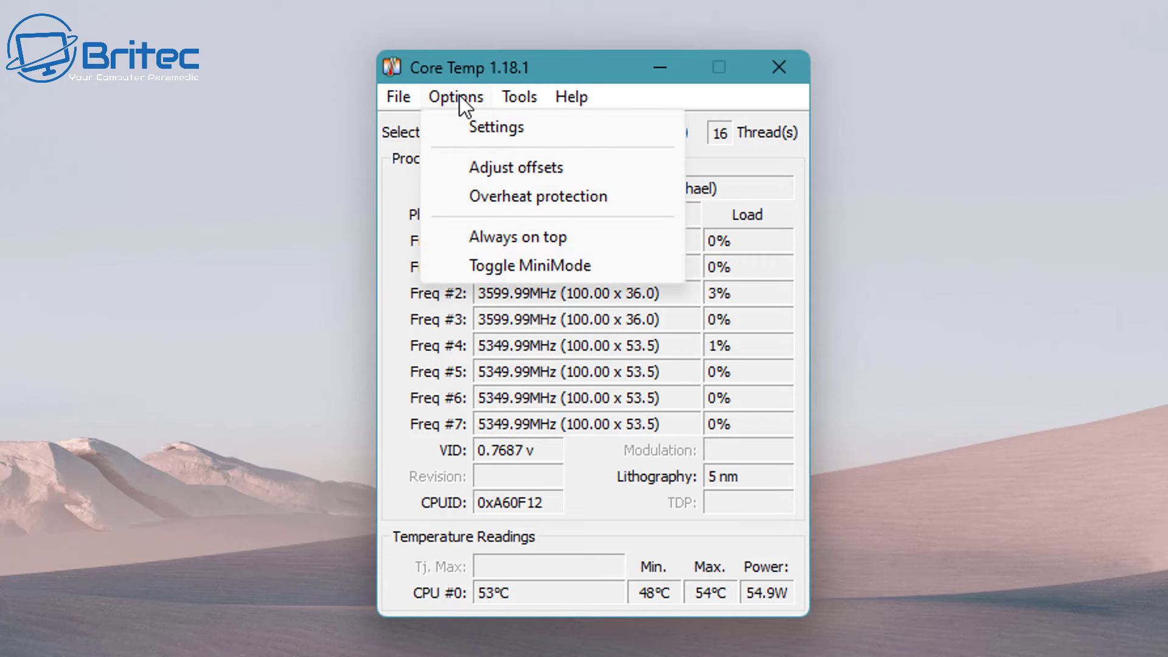
left_click(473, 129)
left_click_drag(675, 138, 630, 64)
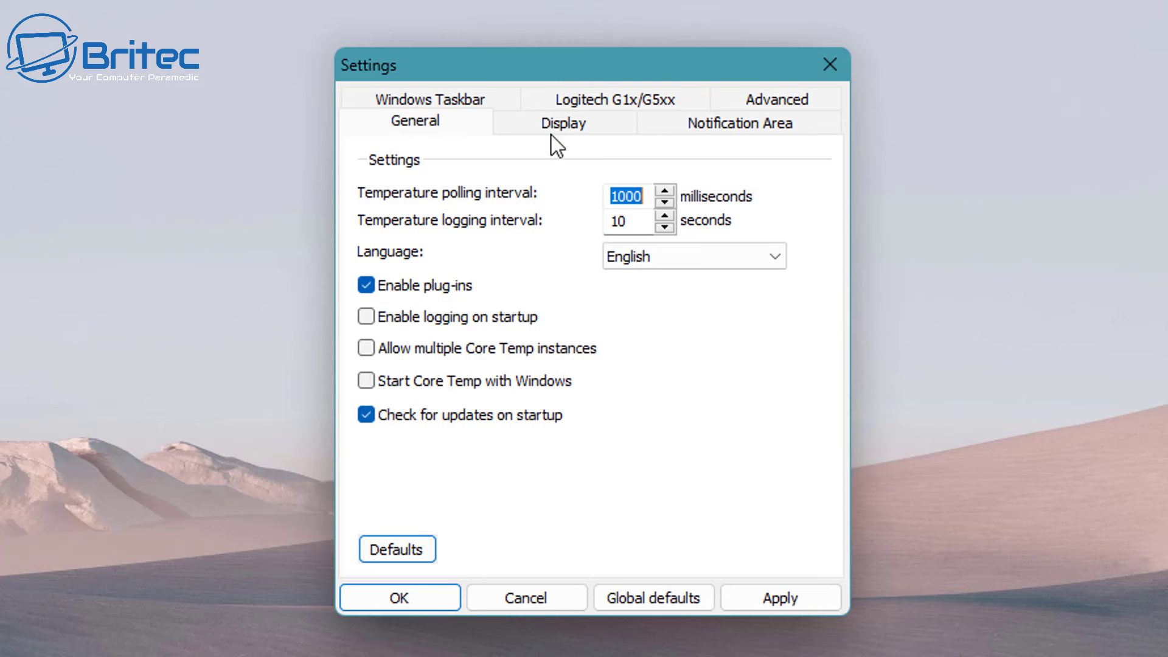
Look over the Display tab, then switch to the Notification Area settings
left_click(559, 122)
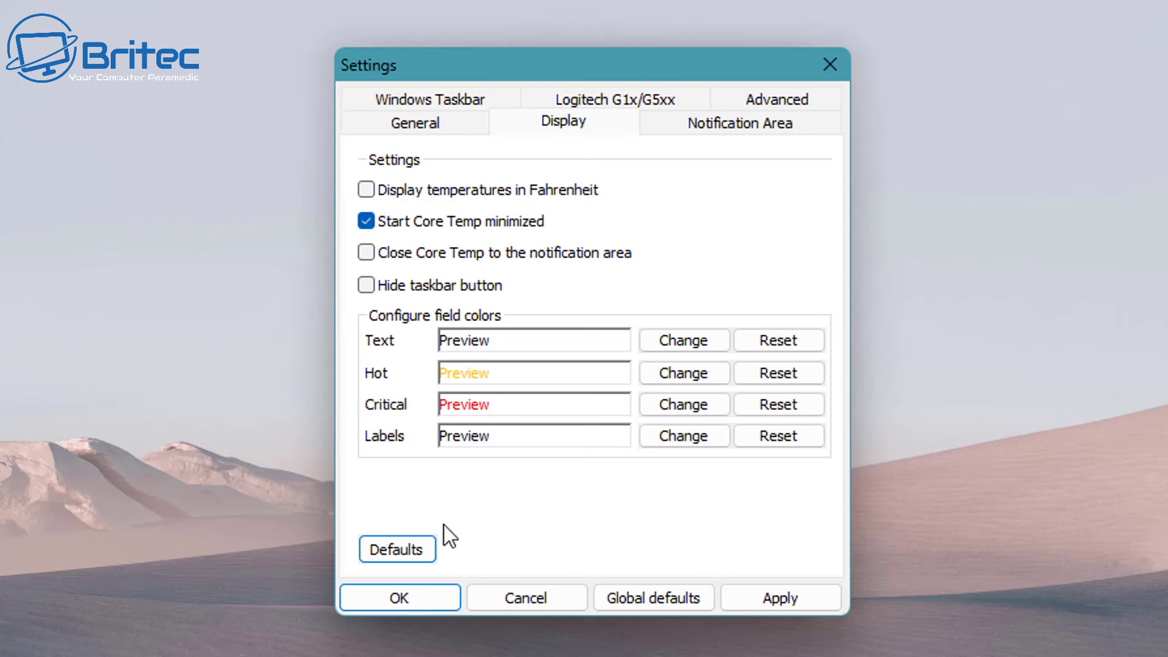
left_click(758, 127)
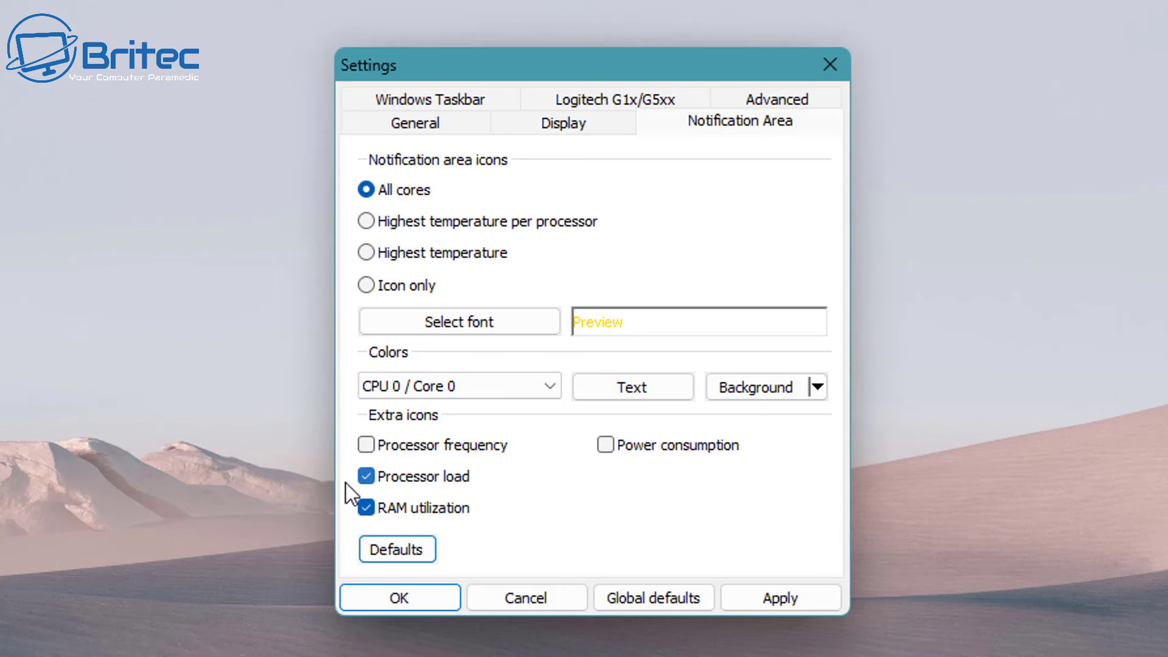
Tick the Power consumption and Processor frequency extra icons, keeping Processor load and Transparent background
left_click(365, 476)
left_click(366, 476)
left_click(604, 446)
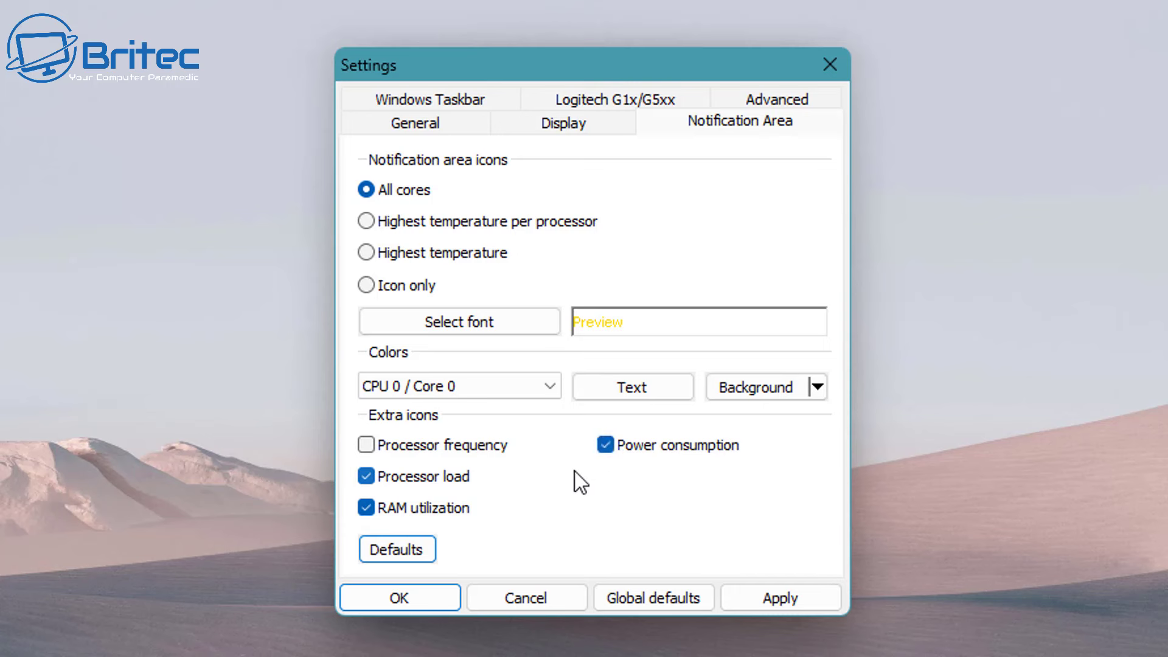
left_click(368, 447)
left_click(815, 387)
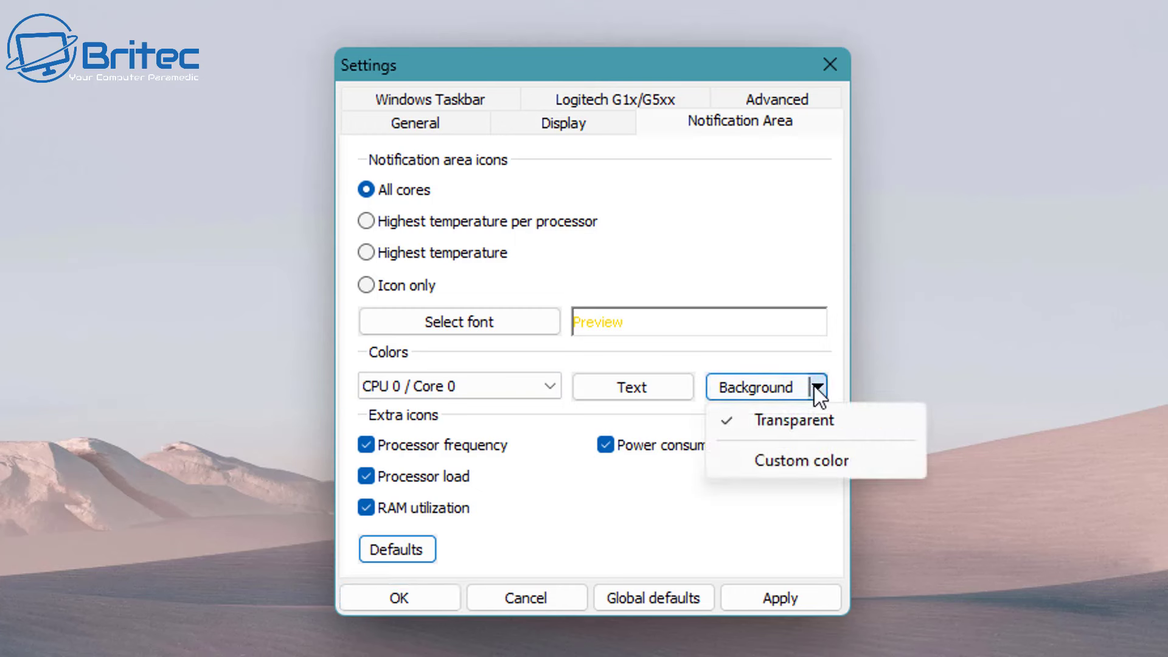
left_click(815, 387)
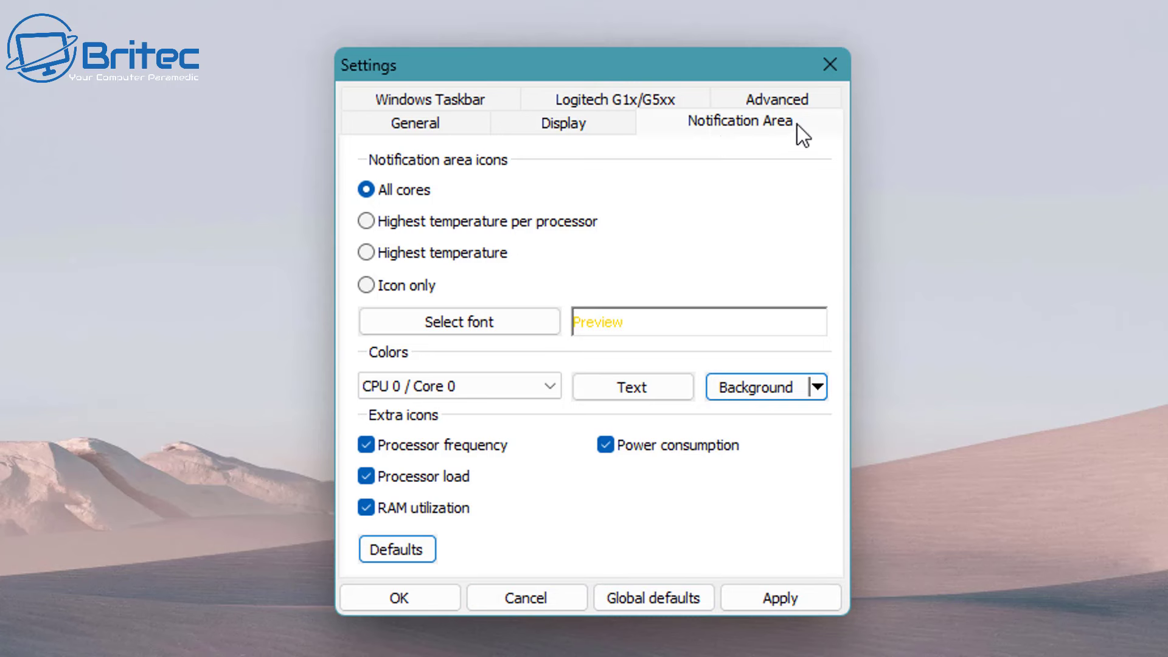
Apply the icon changes, enable 'Do not hide taskbar button when minimized', and save with OK
left_click(770, 590)
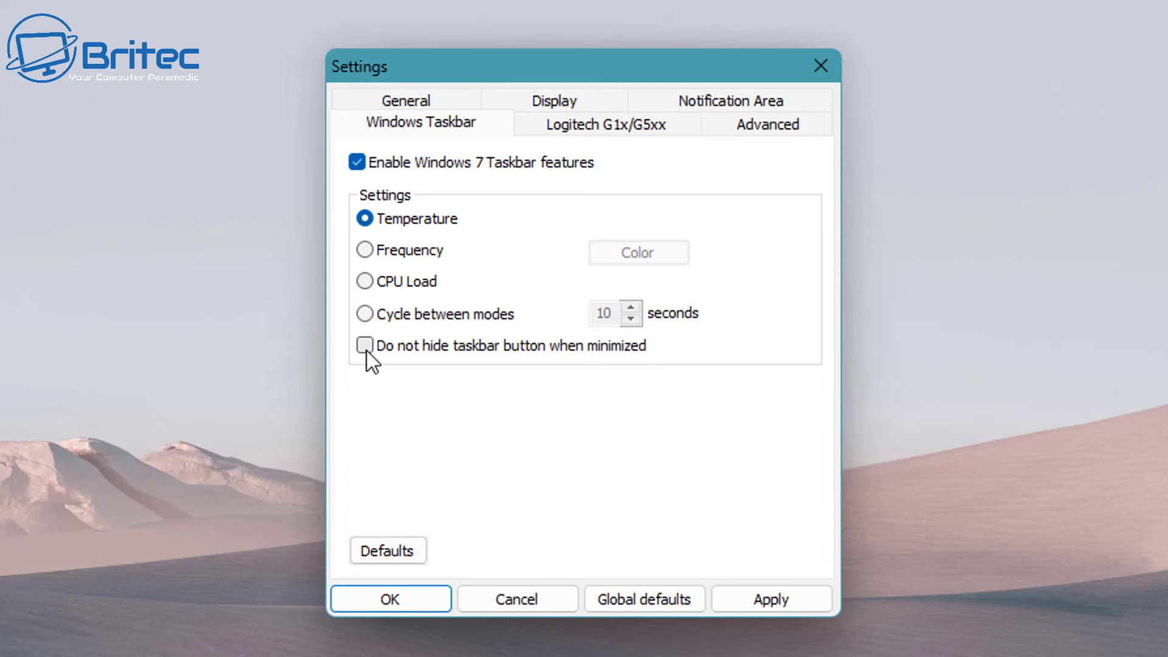
left_click(764, 602)
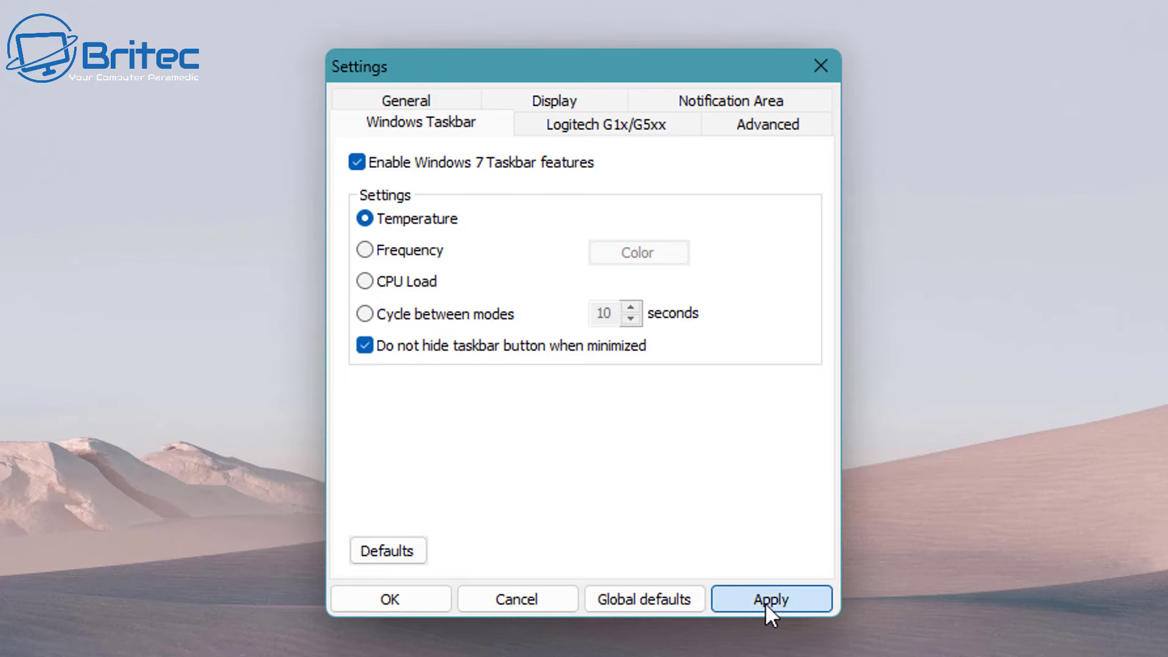
left_click(412, 596)
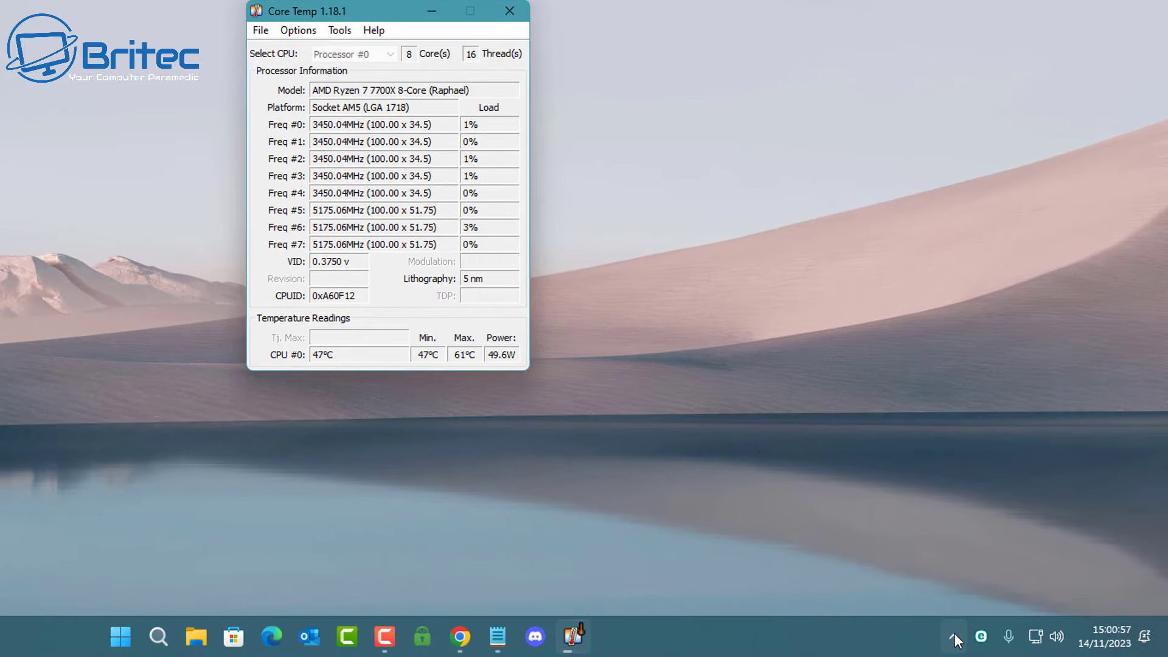
Show the hidden tray icons to see Core Temp's frequency, power, load, RAM and core temperatures
left_click(953, 636)
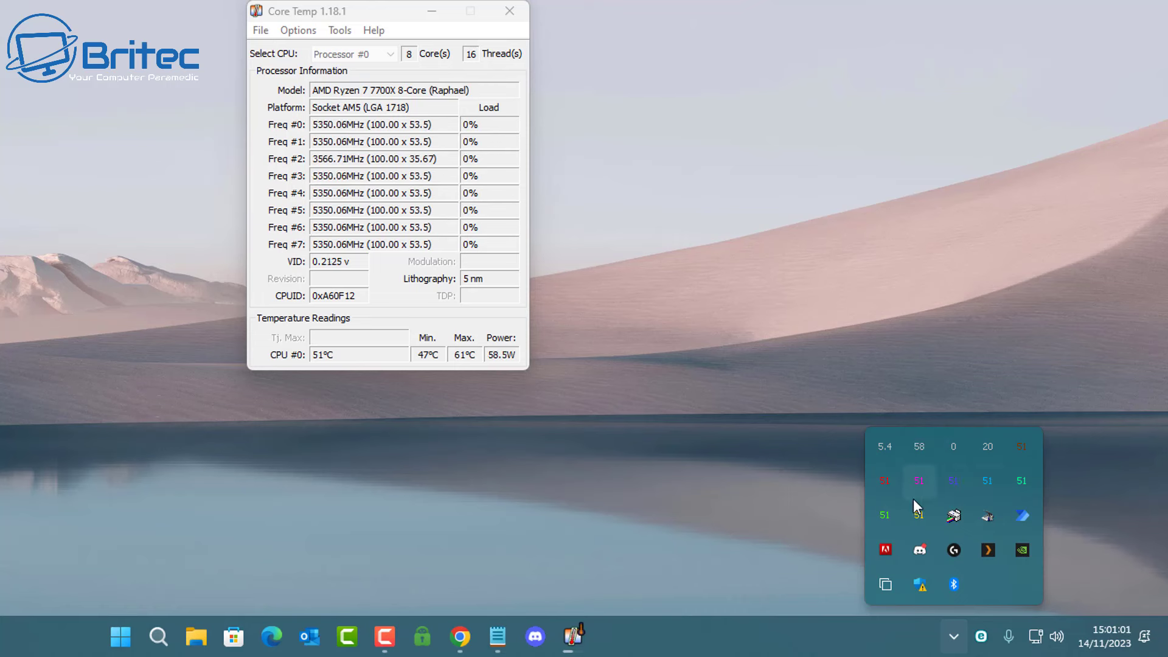
Reopen Core Temp's Settings from Options and go to the Notification Area tab
mouse_move(916, 518)
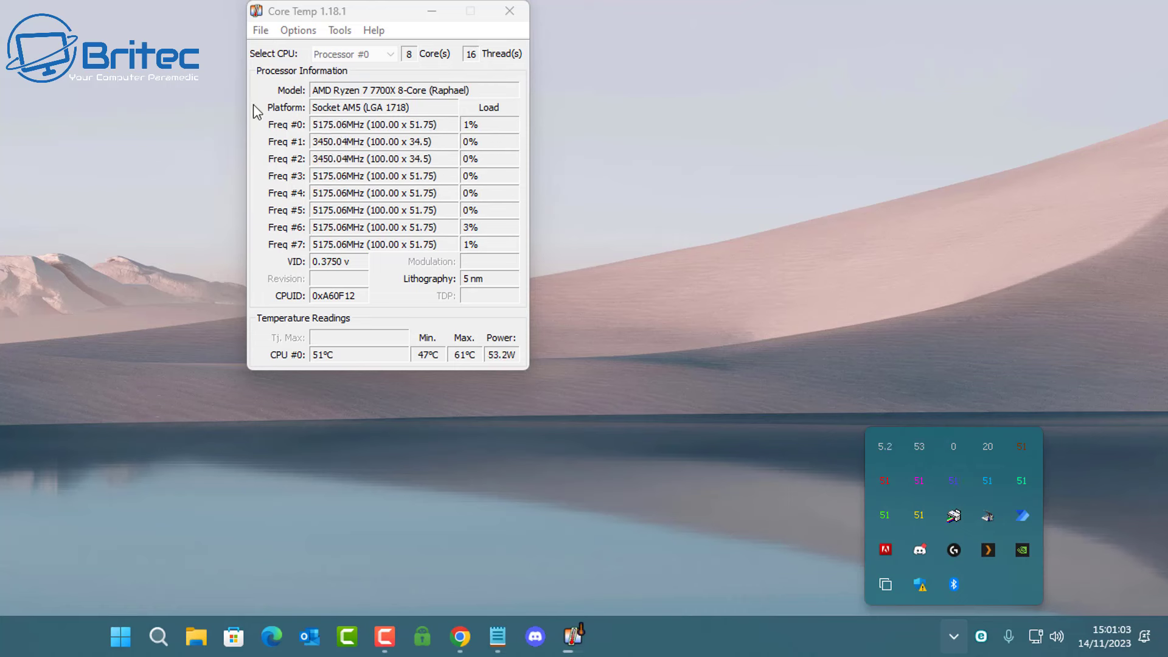
left_click(298, 32)
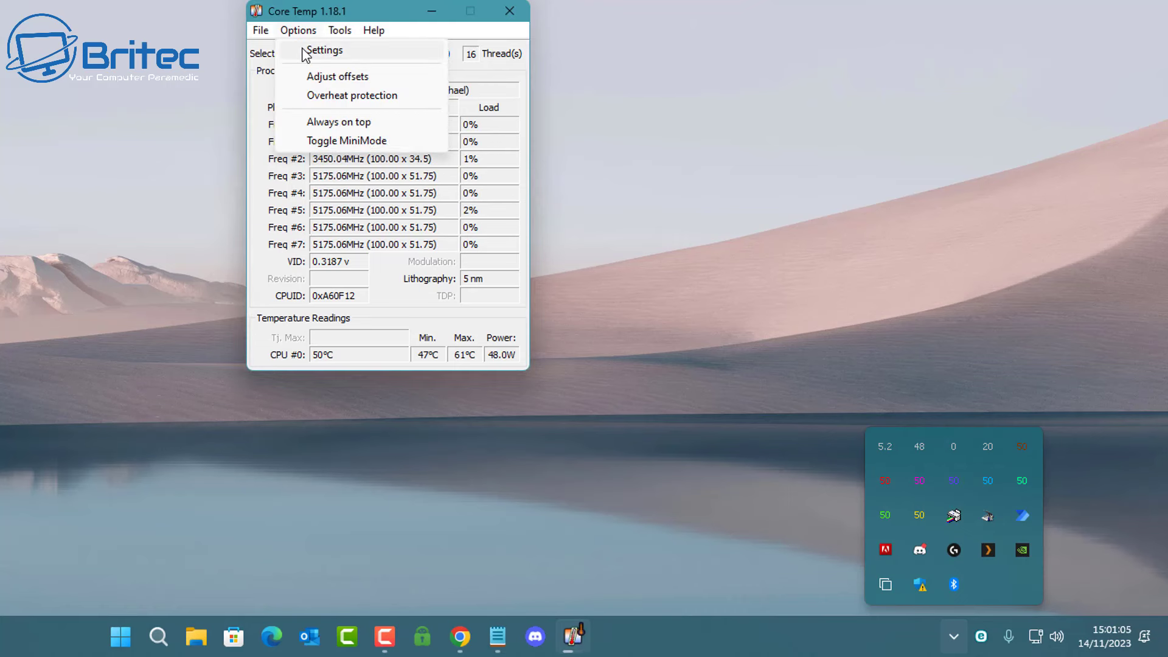
left_click(306, 52)
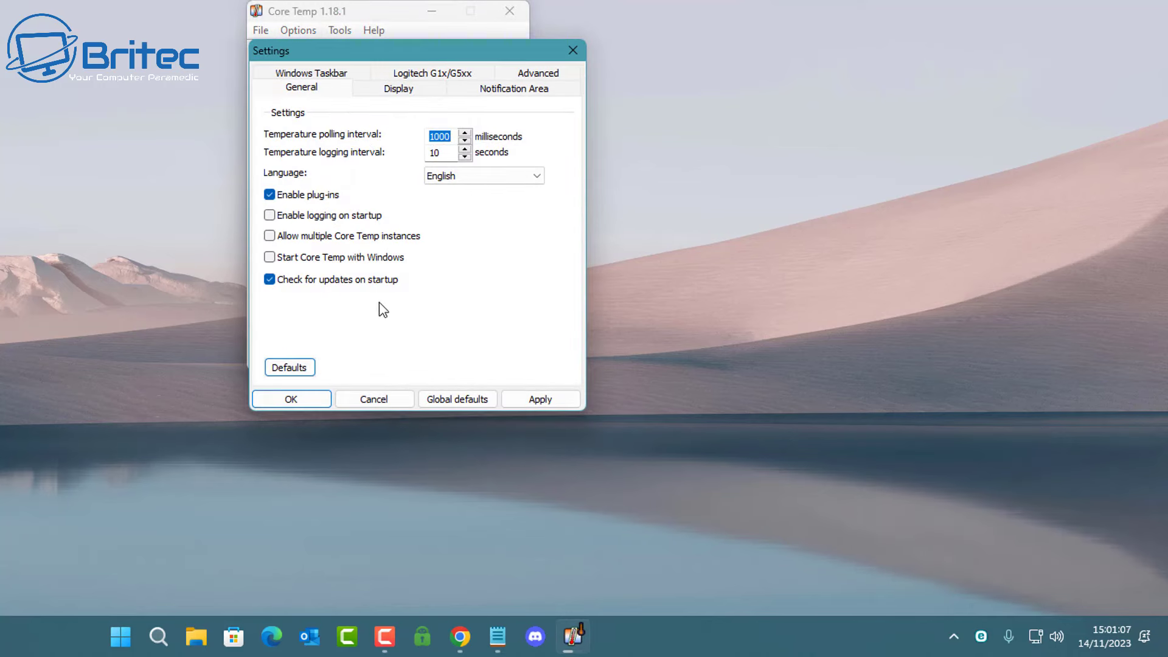
left_click_drag(377, 43, 345, 4)
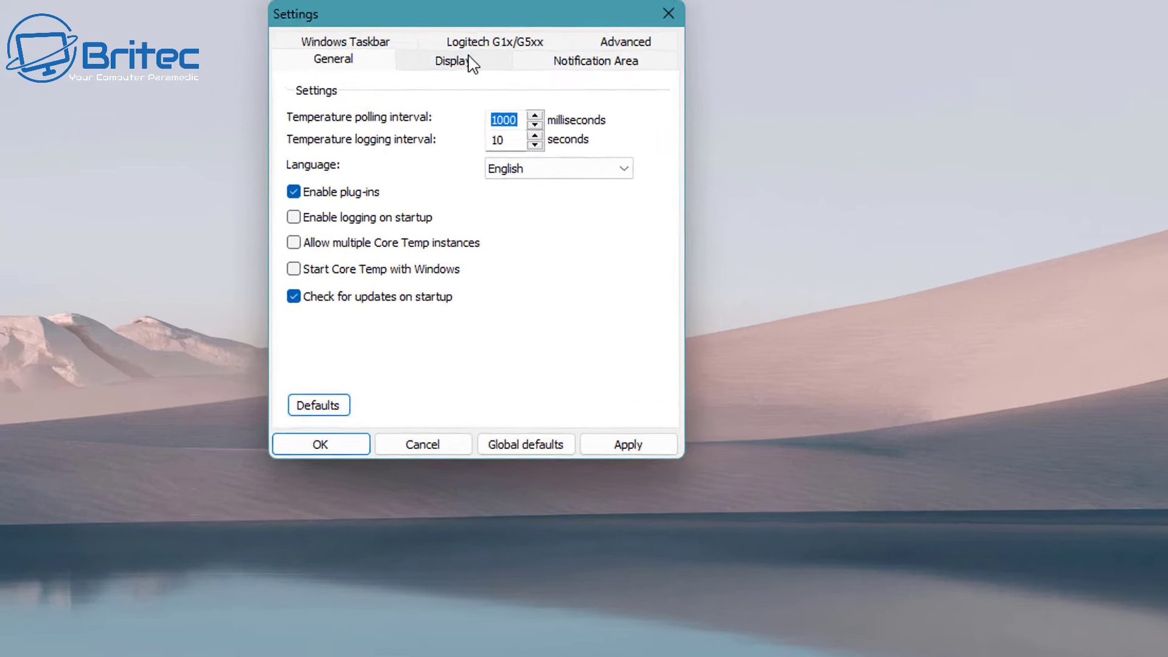
left_click(379, 50)
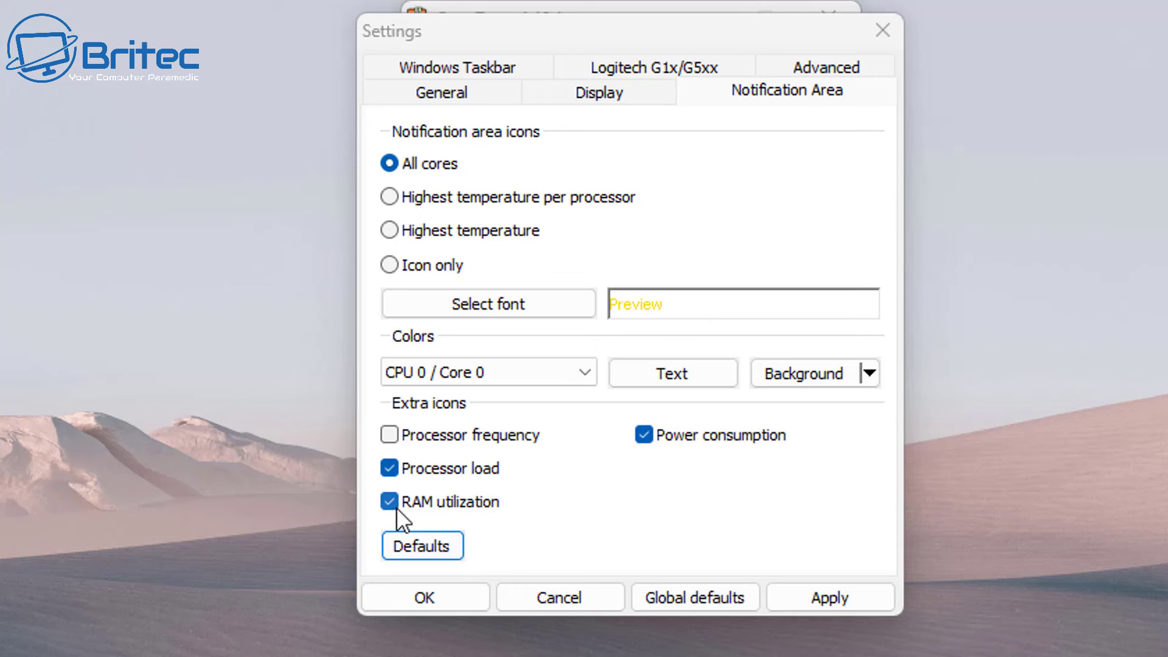
Untick the Processor load, RAM utilization and Power consumption icons, apply, and check the hidden tray
left_click(808, 593)
left_click(390, 468)
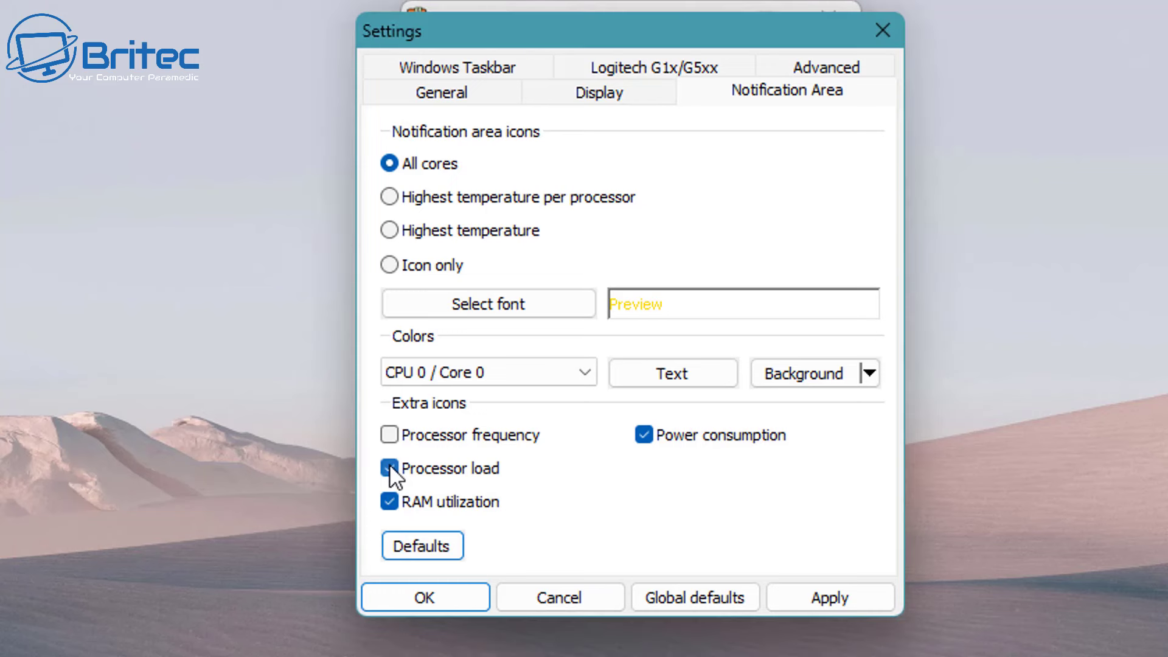
left_click(389, 501)
left_click(644, 435)
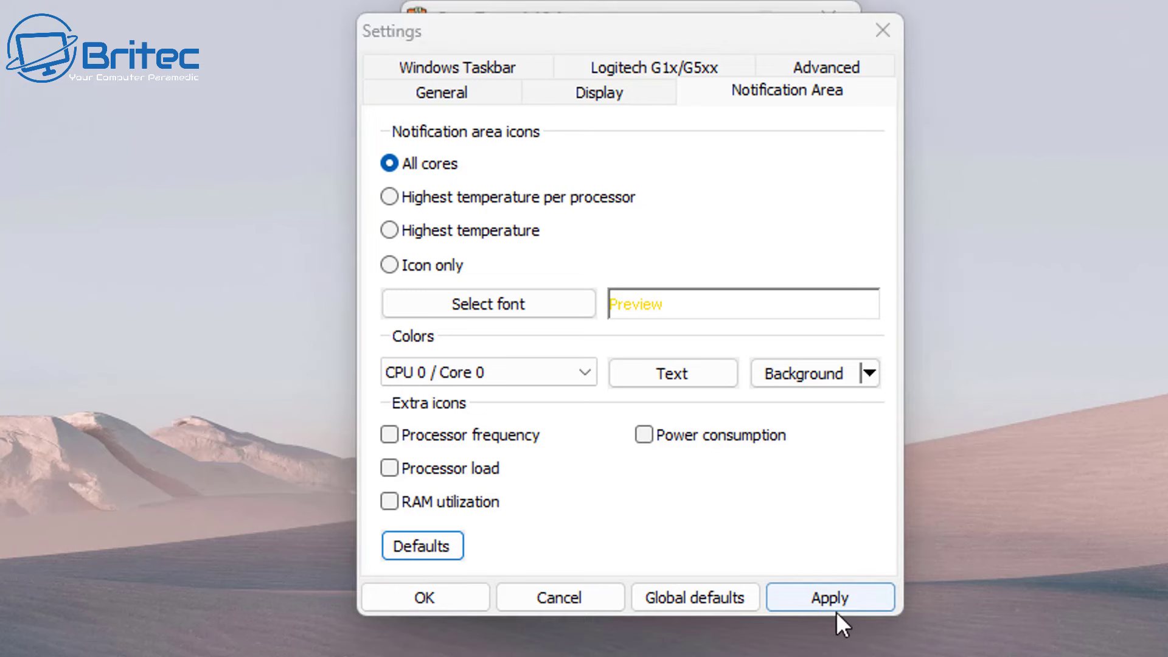
left_click(835, 593)
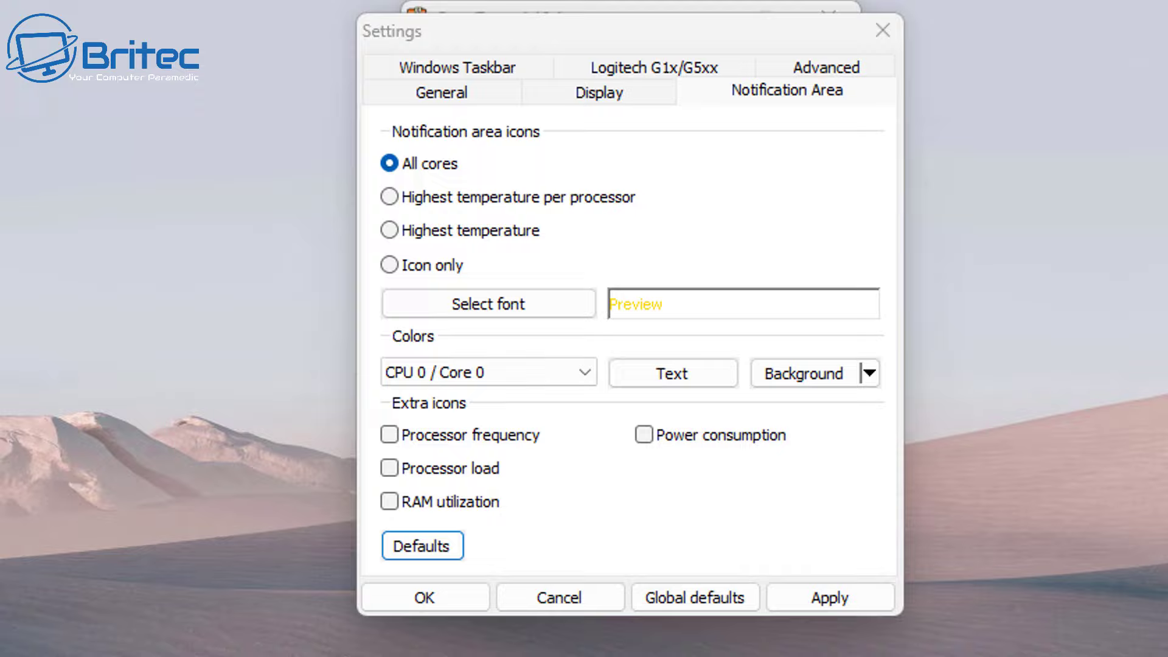
left_click(966, 644)
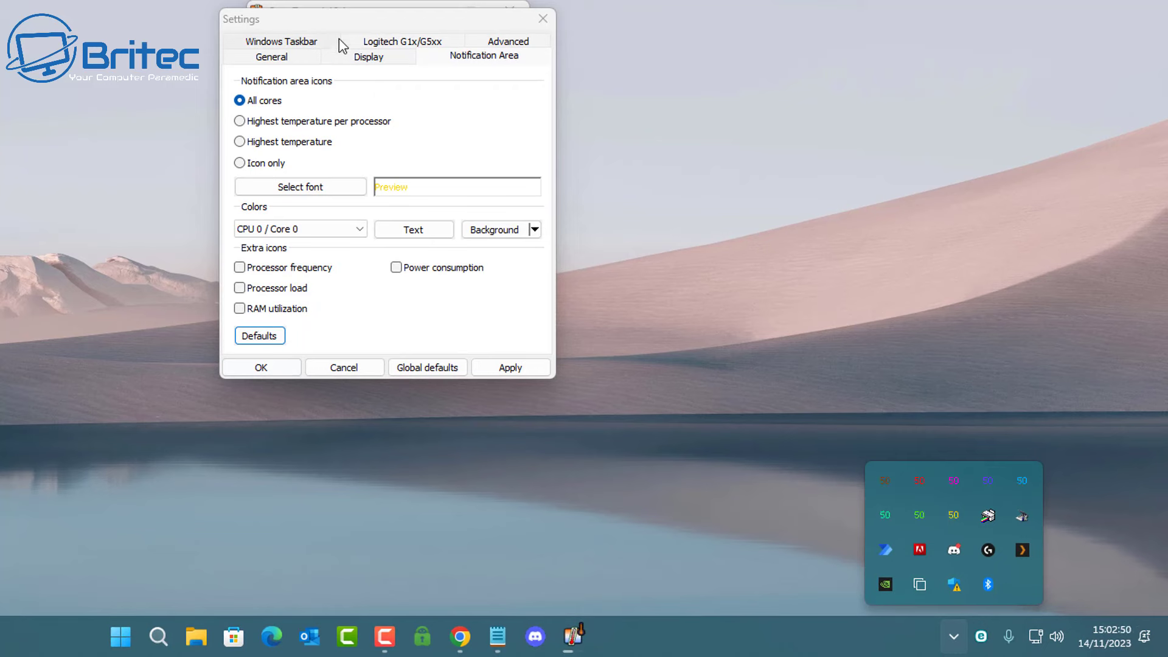
left_click_drag(339, 20, 340, 16)
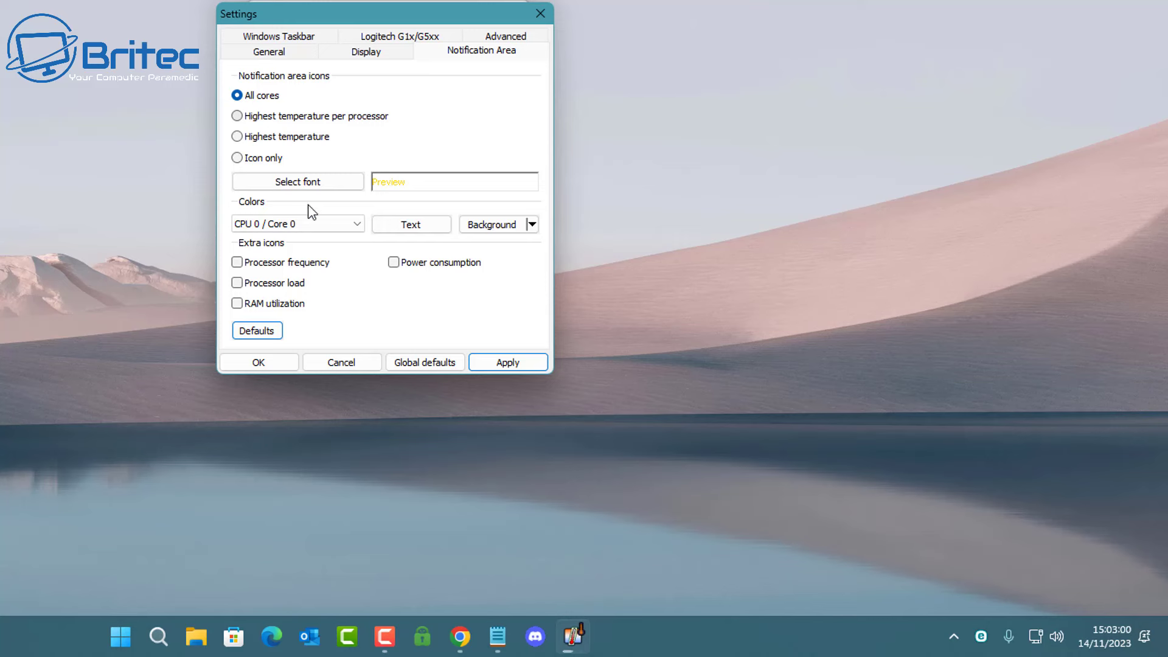
left_click(356, 226)
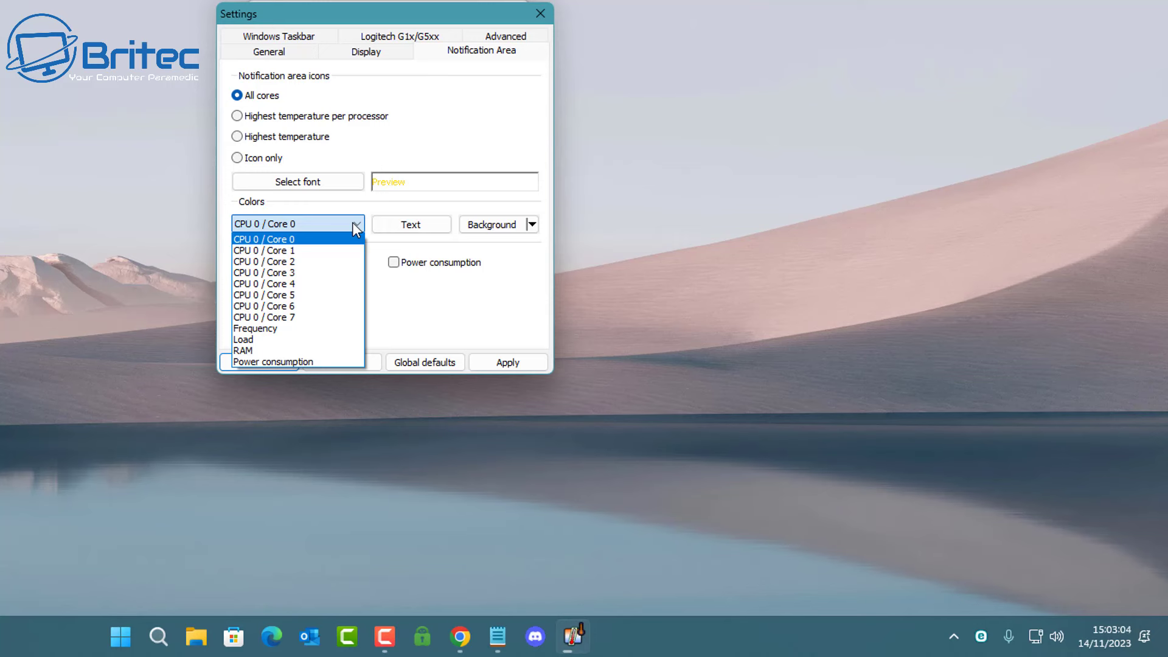
left_click(352, 222)
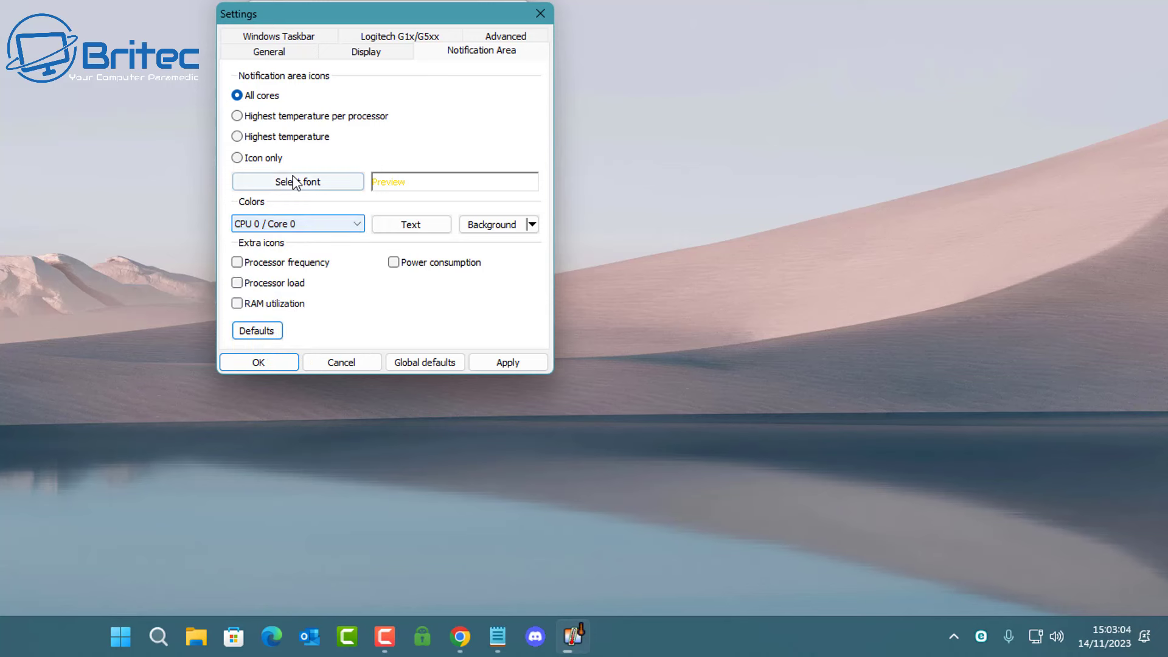
Switch to a single Highest temperature icon, apply, and drag it from hidden icons onto the taskbar
left_click(236, 136)
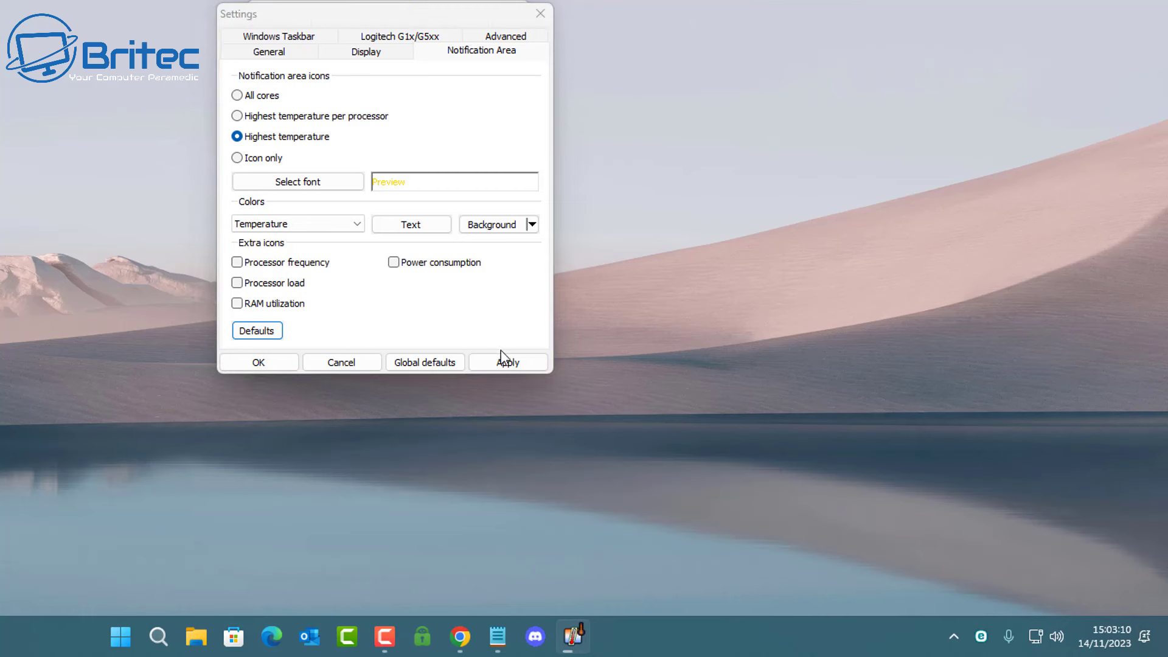
left_click(508, 364)
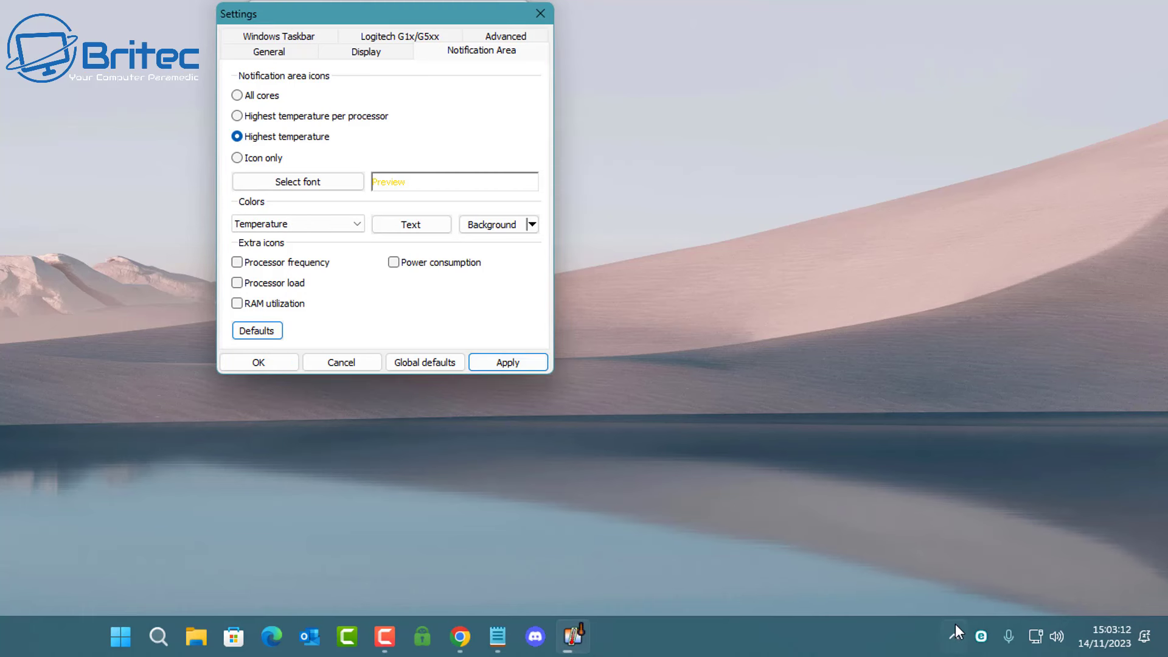
left_click(953, 636)
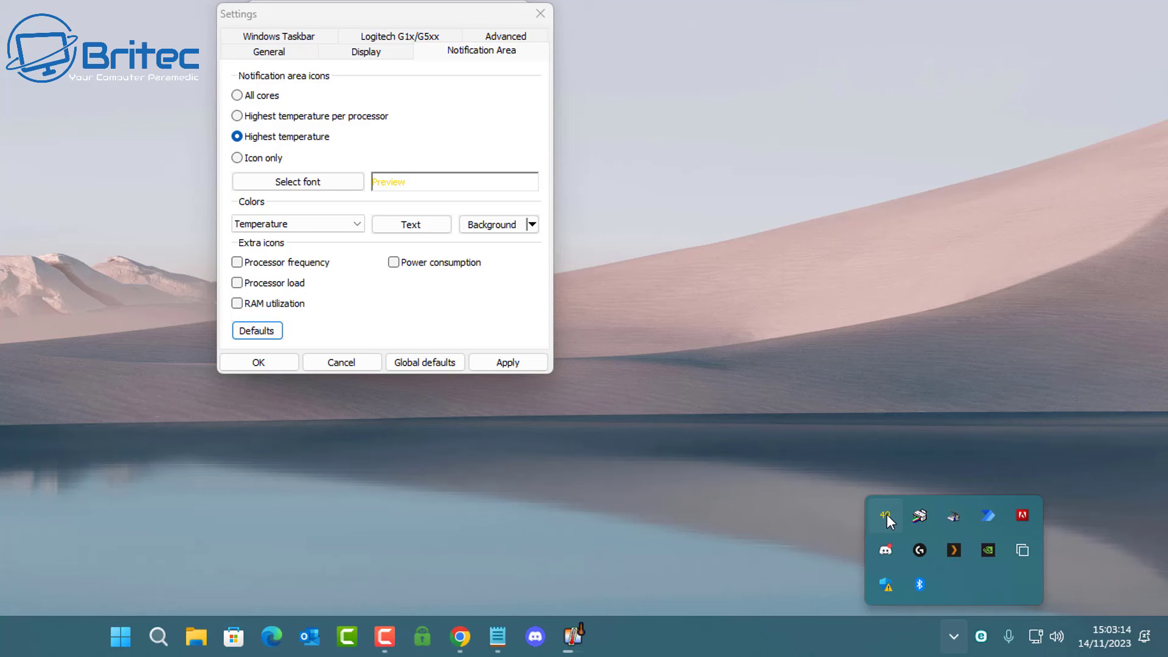
mouse_move(887, 515)
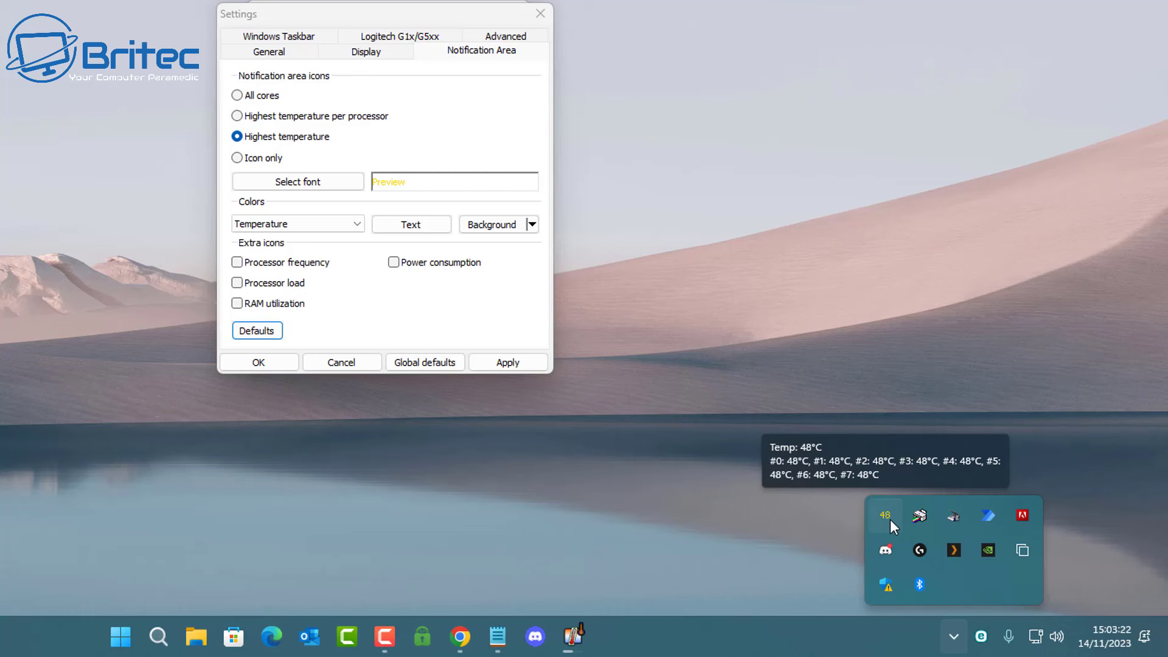
left_click_drag(886, 519, 913, 648)
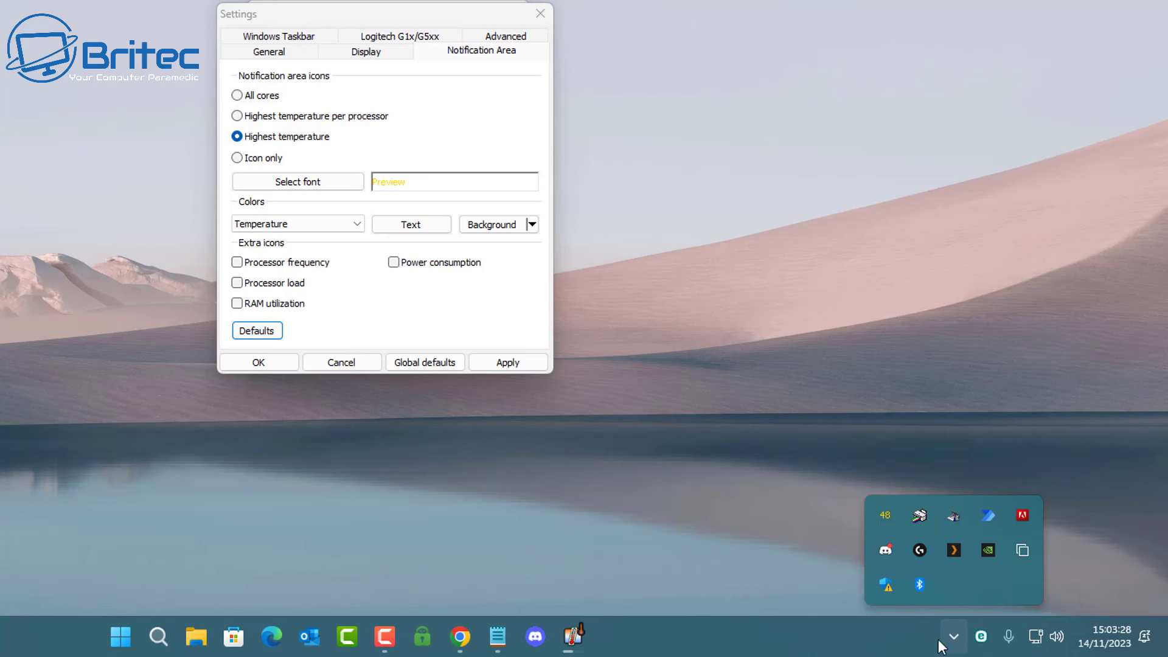
left_click_drag(885, 515, 953, 636)
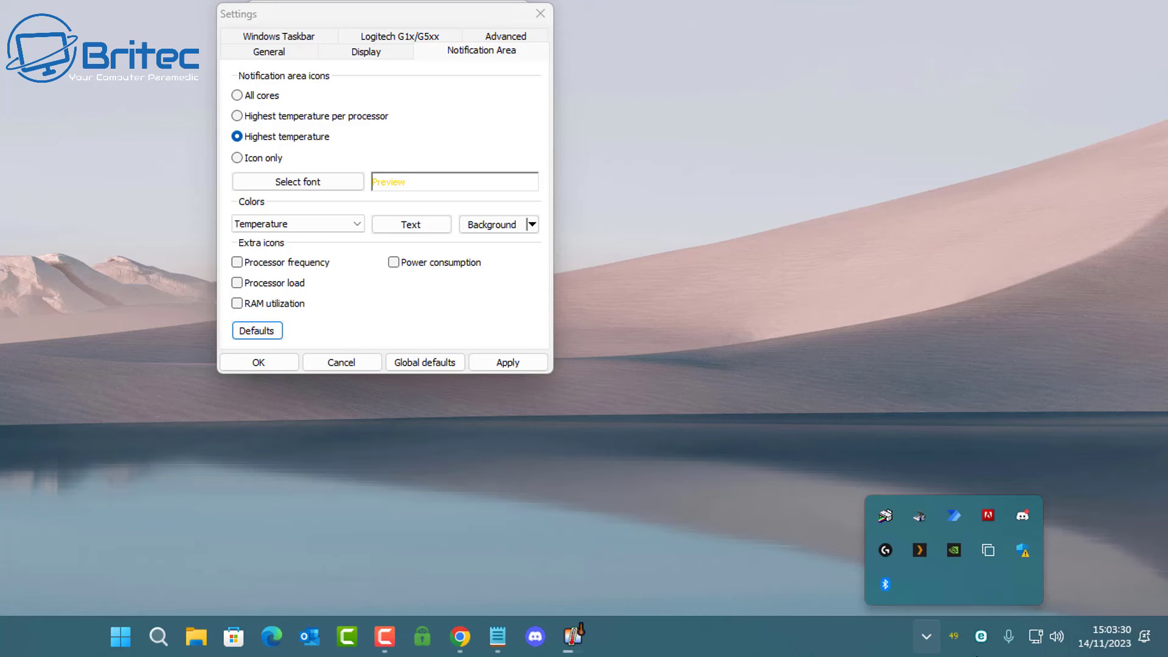
mouse_move(954, 635)
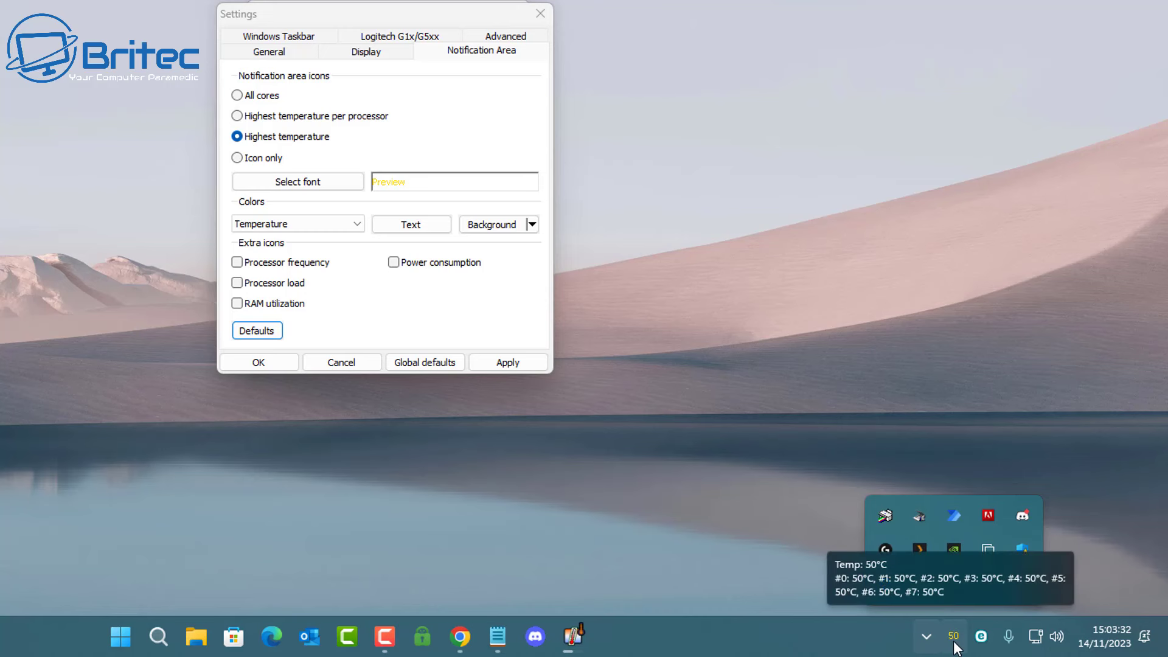
Open the tray icon font choices and close them without changing the font
left_click(314, 189)
left_click(298, 181)
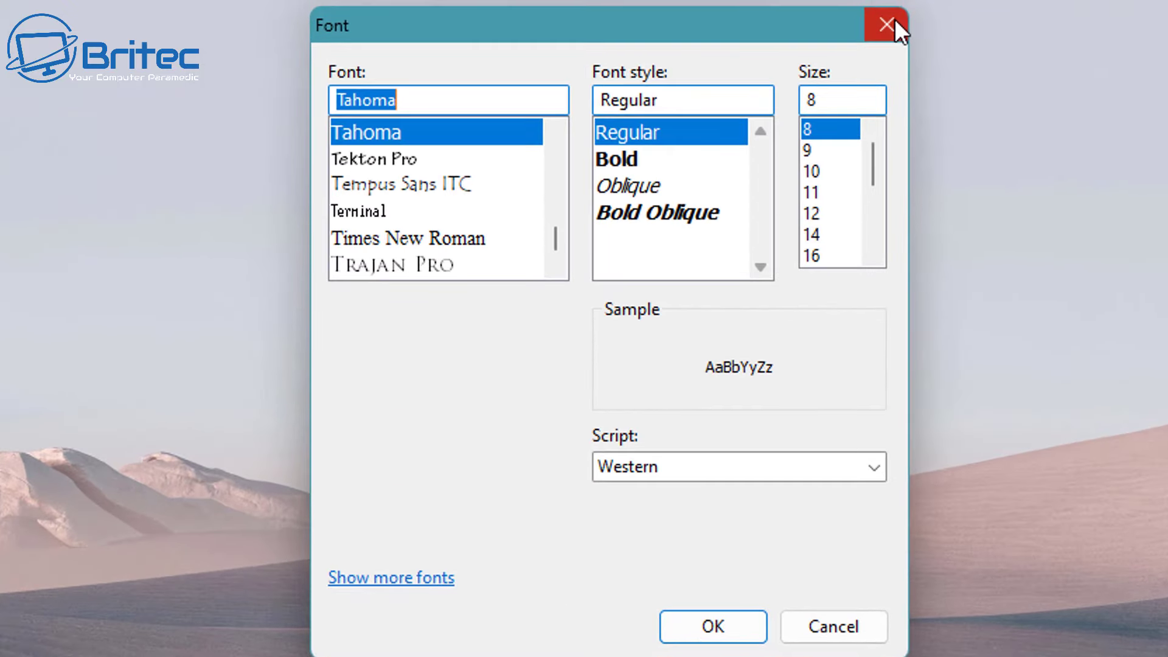
left_click(891, 22)
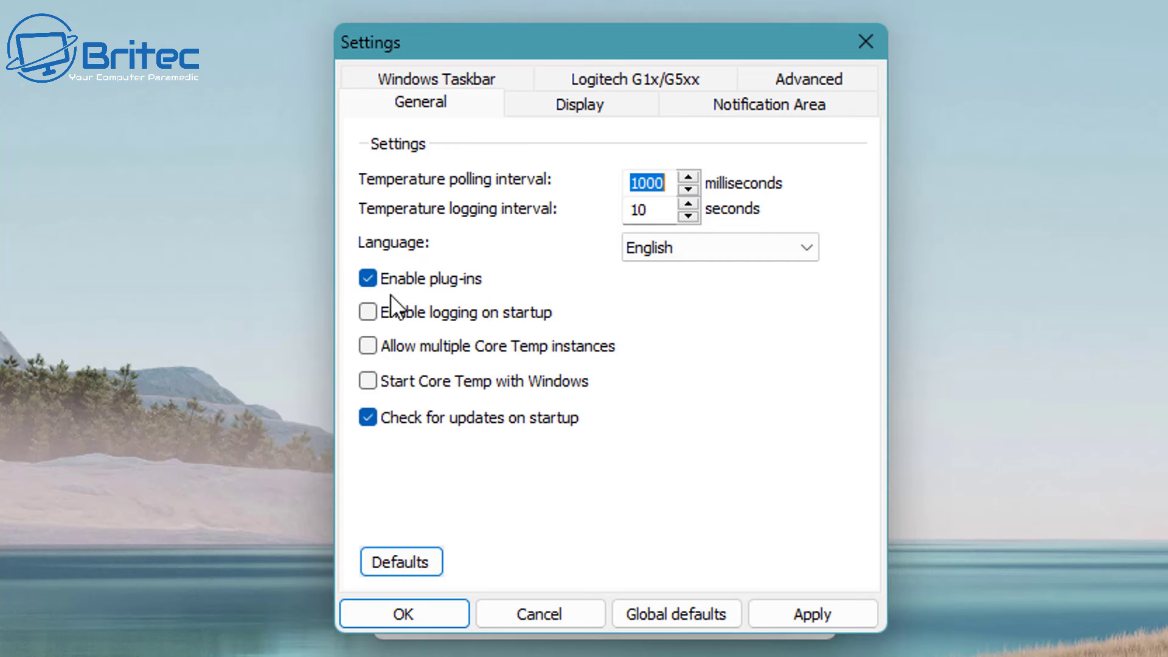
Tick Start Core Temp with Windows, check the Display tab, and save with OK
left_click(368, 383)
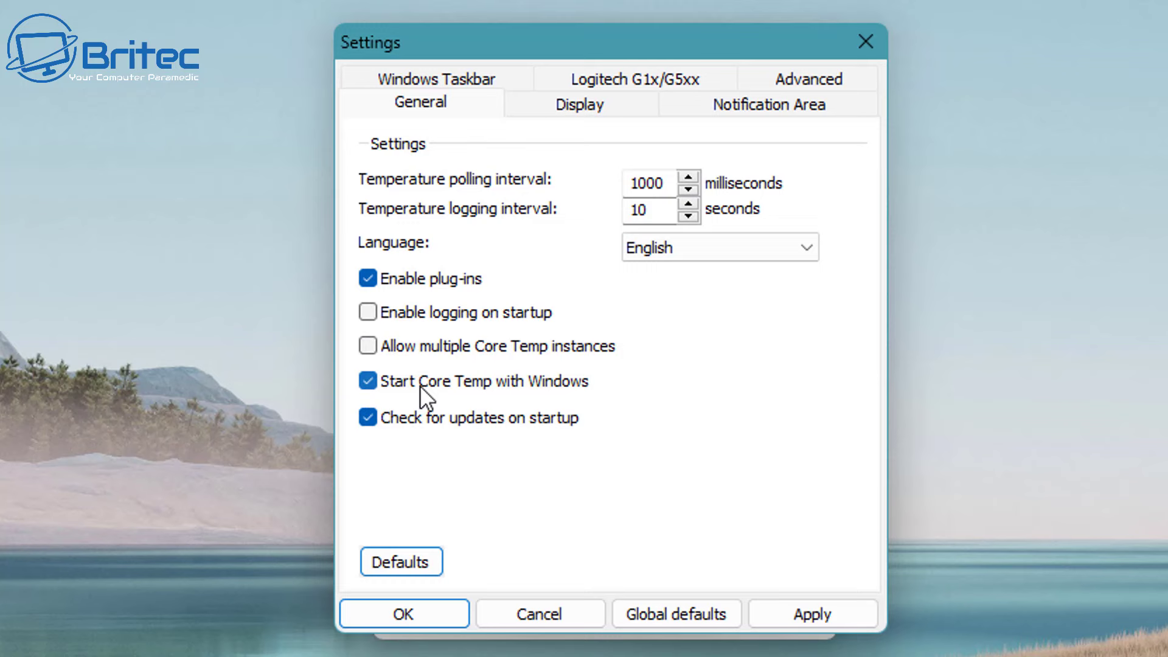
left_click(615, 104)
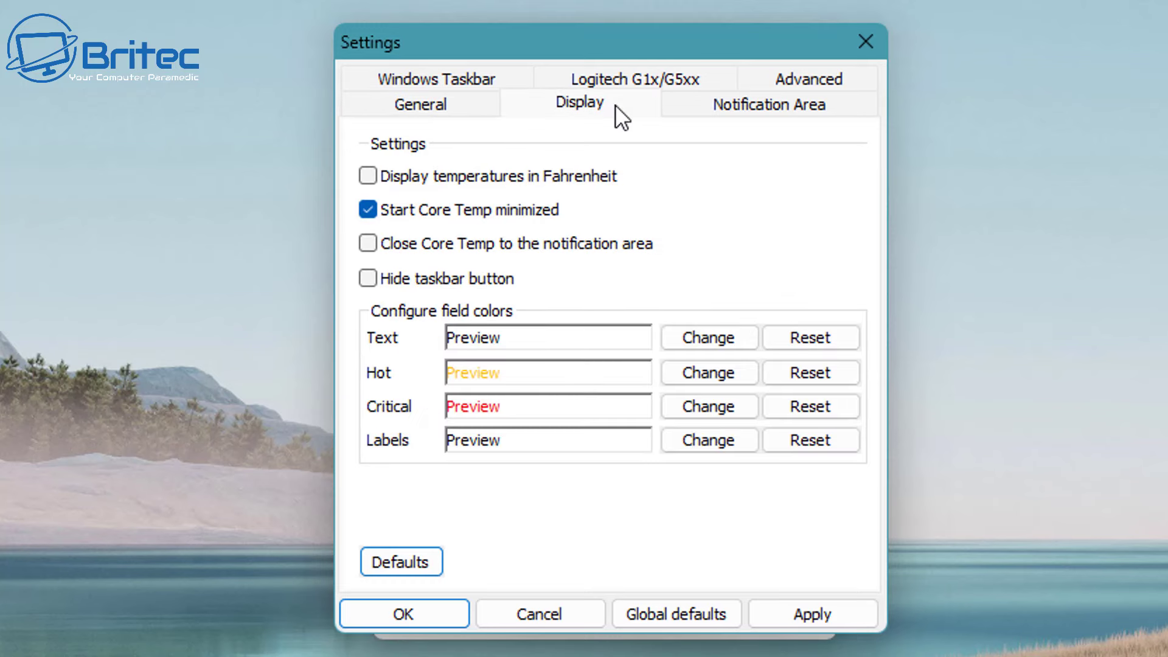
left_click(425, 612)
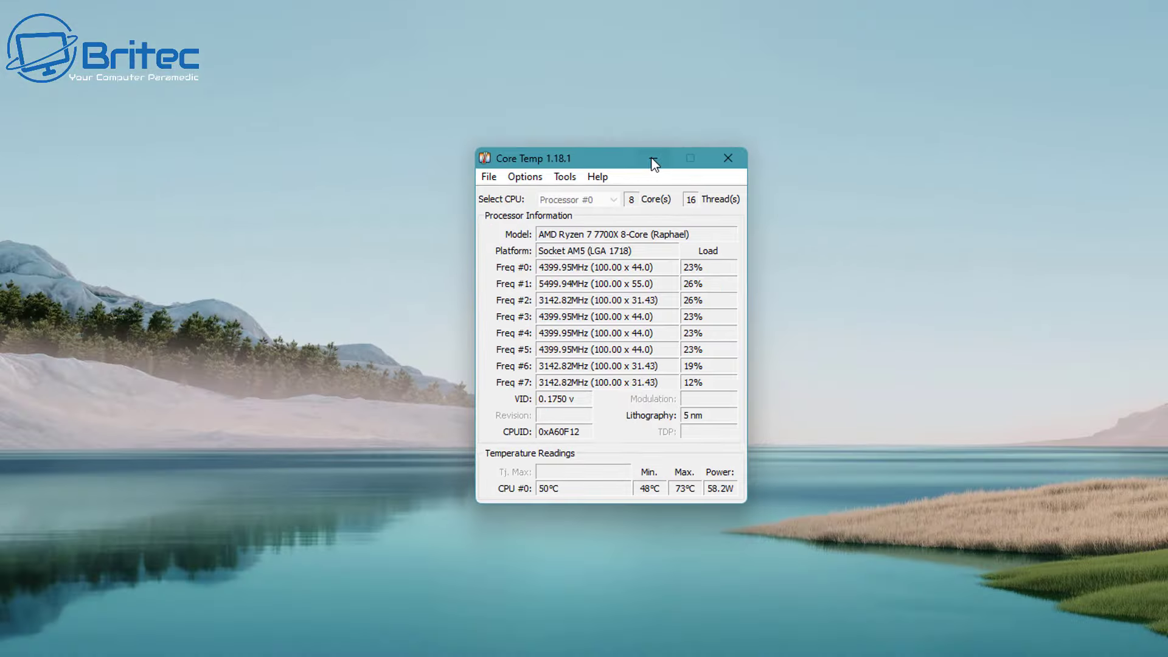
Minimise the Core Temp window and check the tray readout showing 60°C on all eight cores
left_click(676, 50)
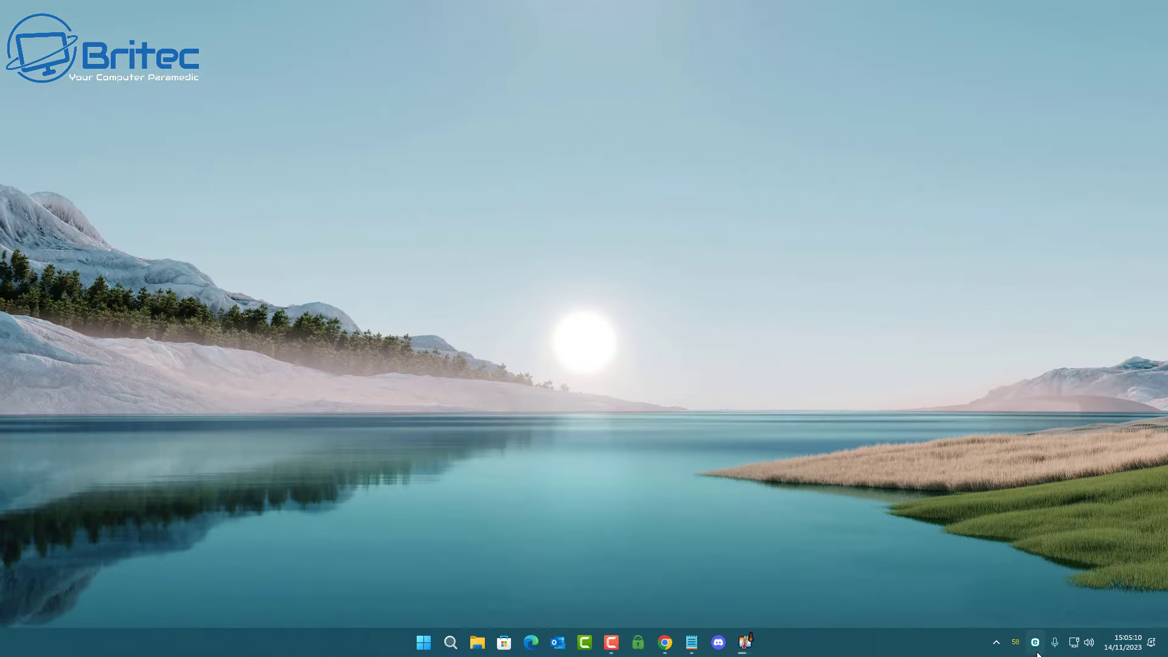
mouse_move(1021, 649)
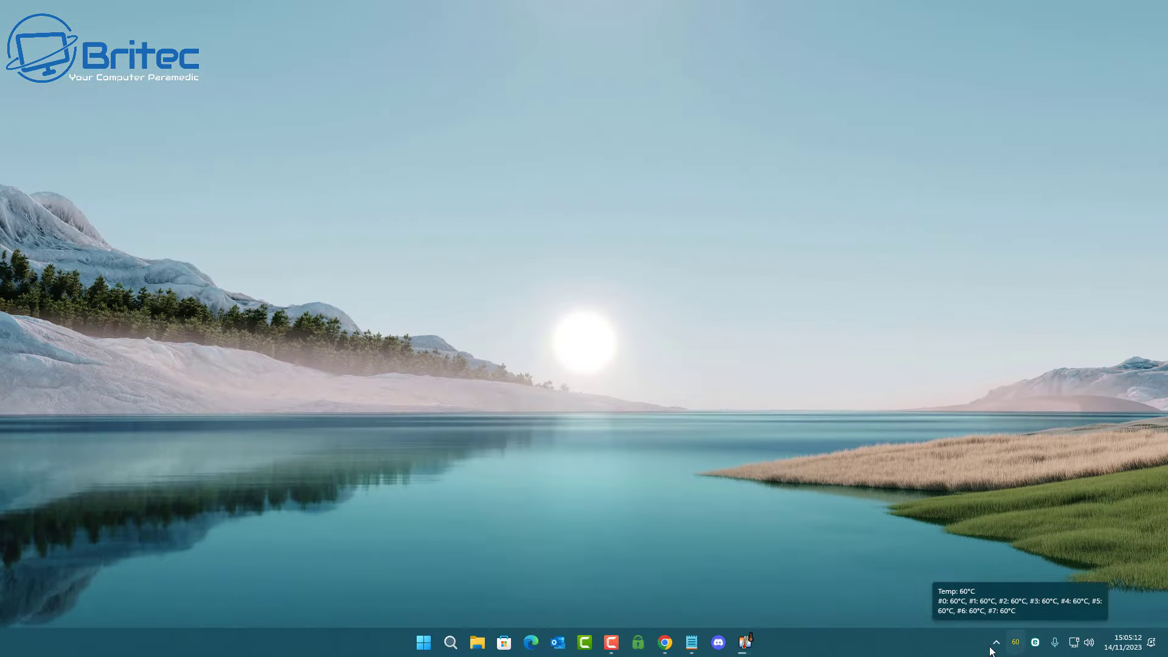